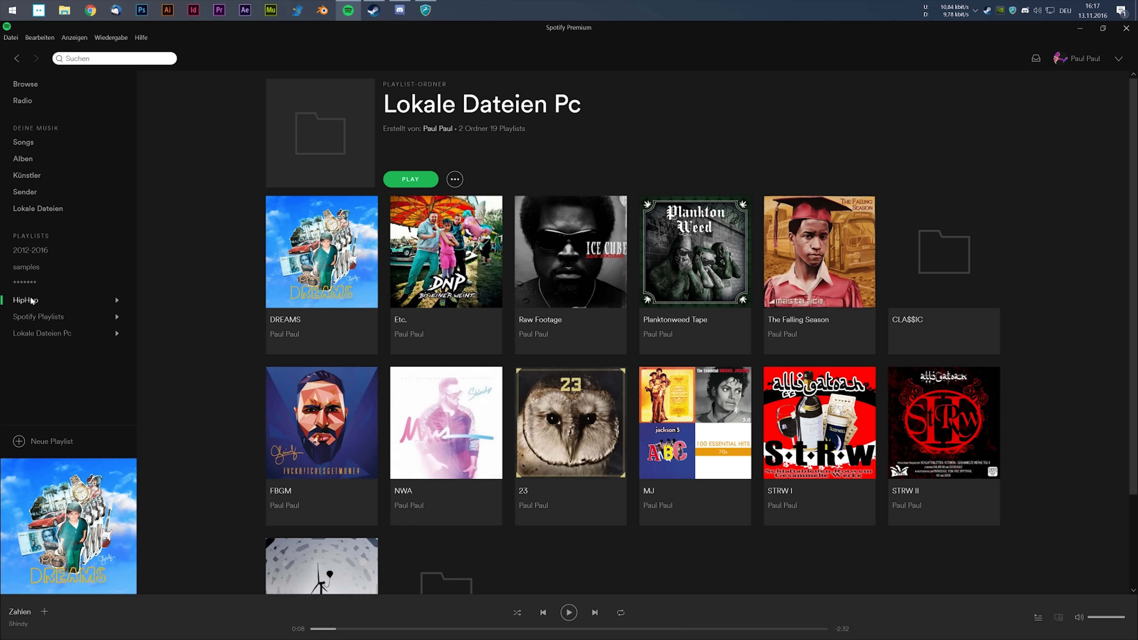
Open the DREAMS playlist in the Lokale Dateien Pc folder and look over its songs
click(36, 317)
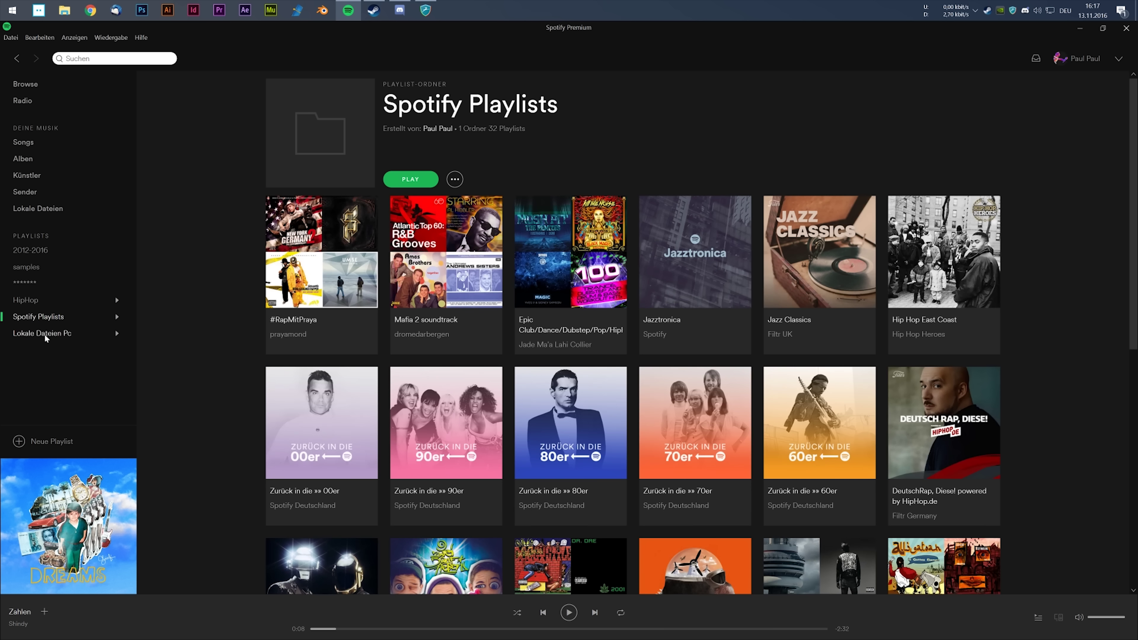
click(44, 334)
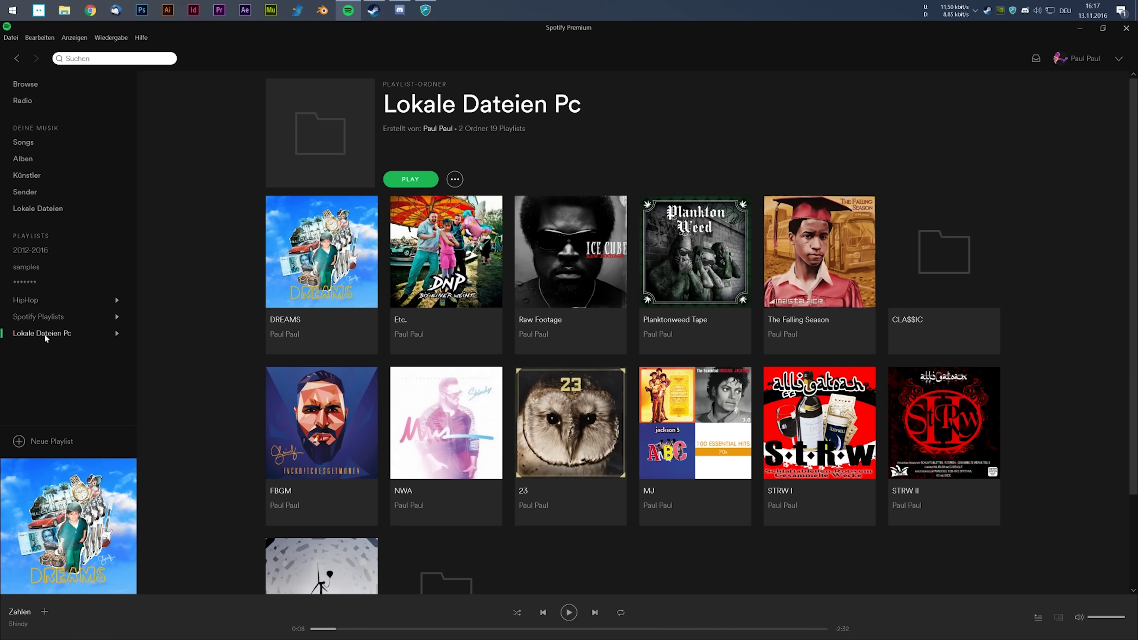
click(286, 320)
scroll(444, 410, down, 5)
scroll(445, 410, up, 5)
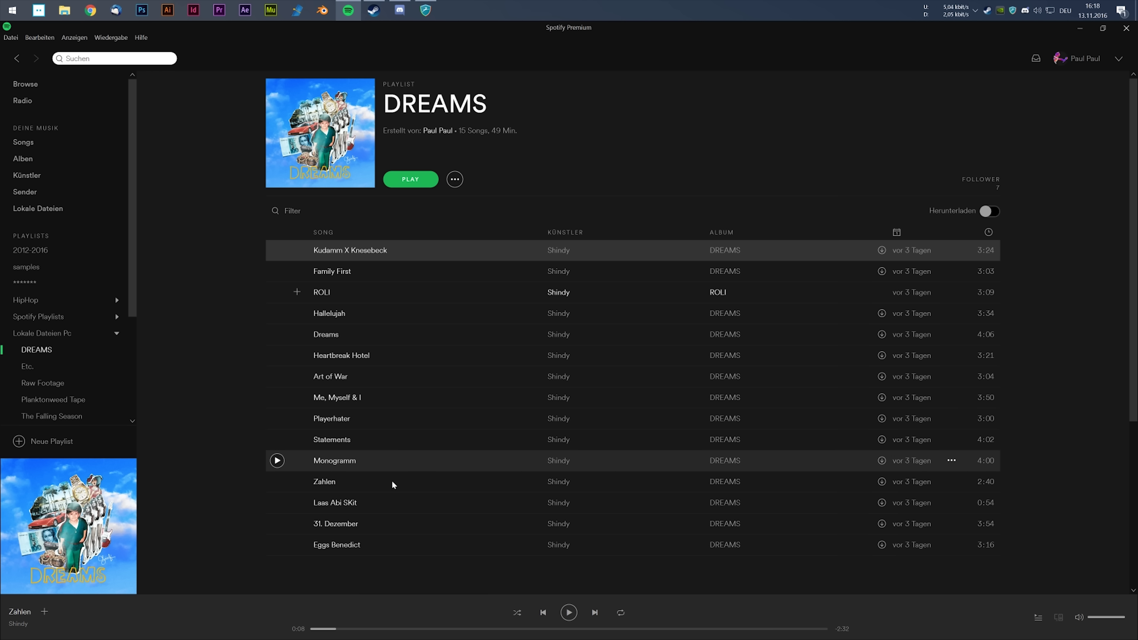
click(392, 426)
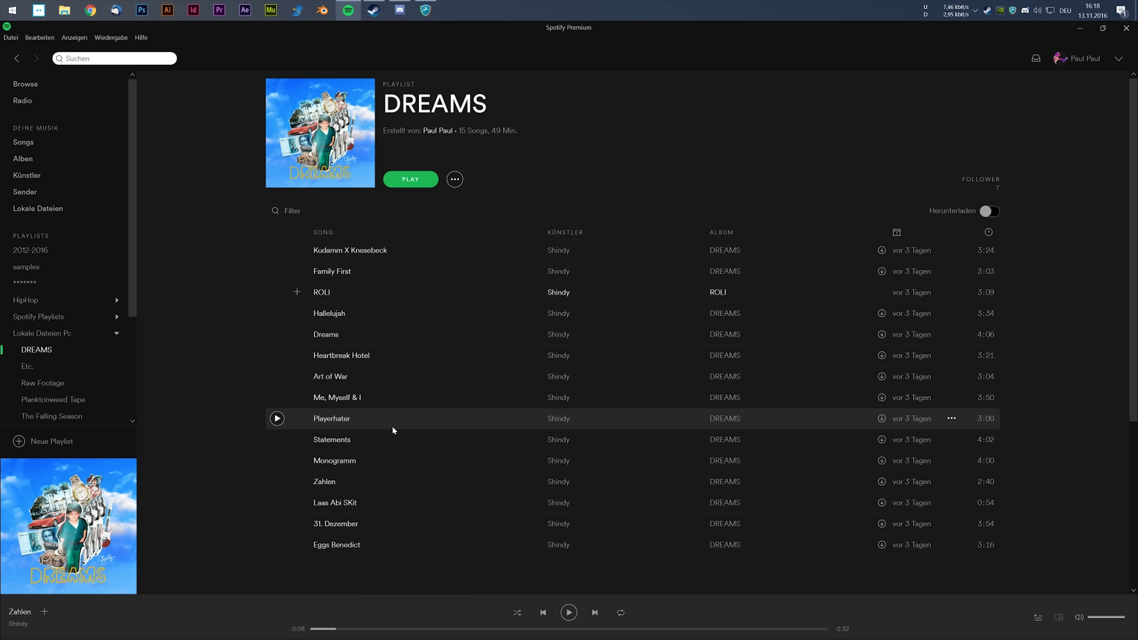
click(385, 401)
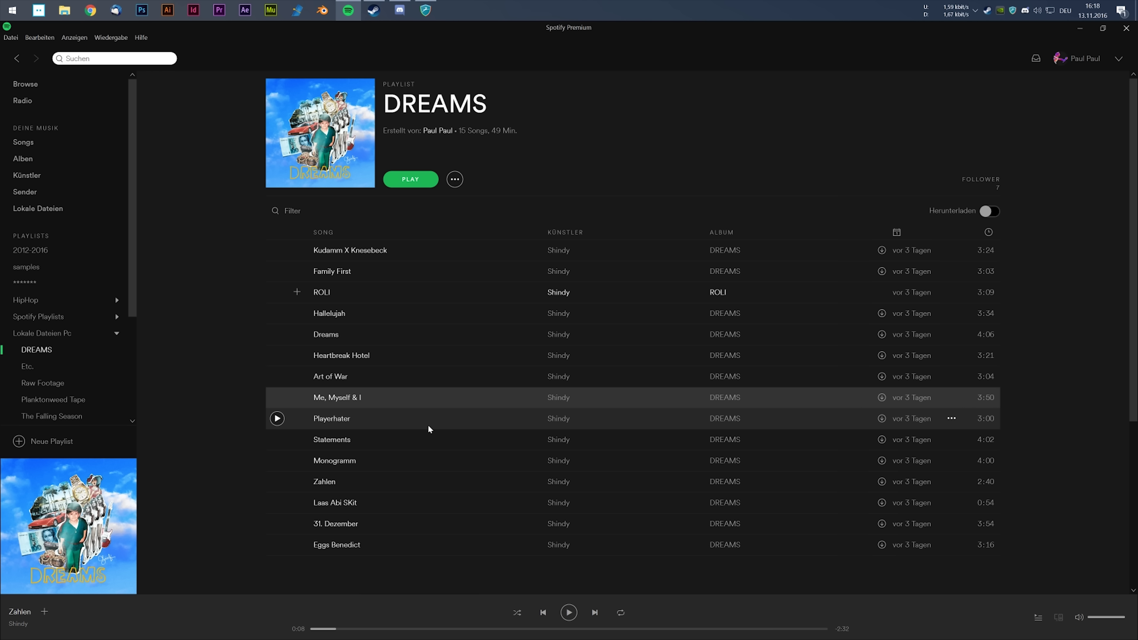
click(238, 270)
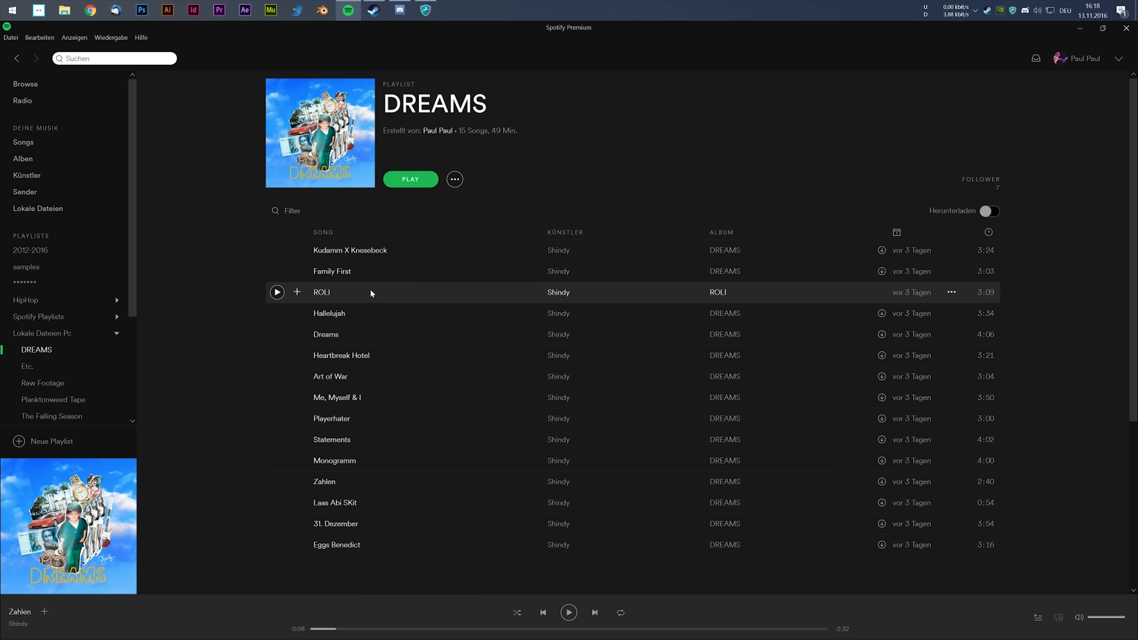
click(368, 251)
click(437, 543)
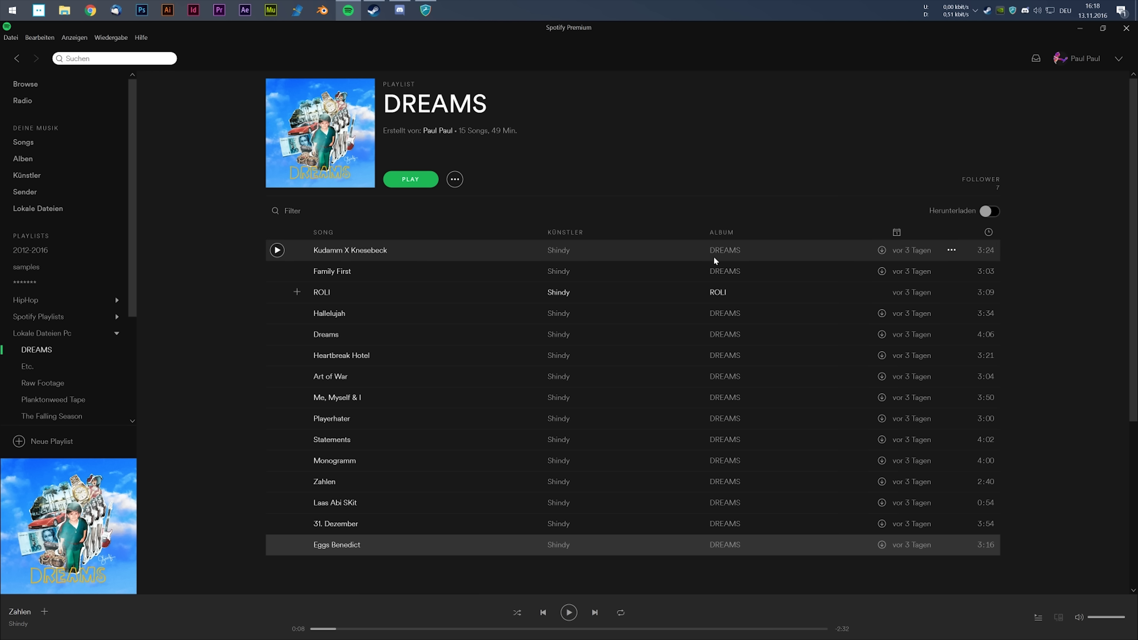
click(813, 285)
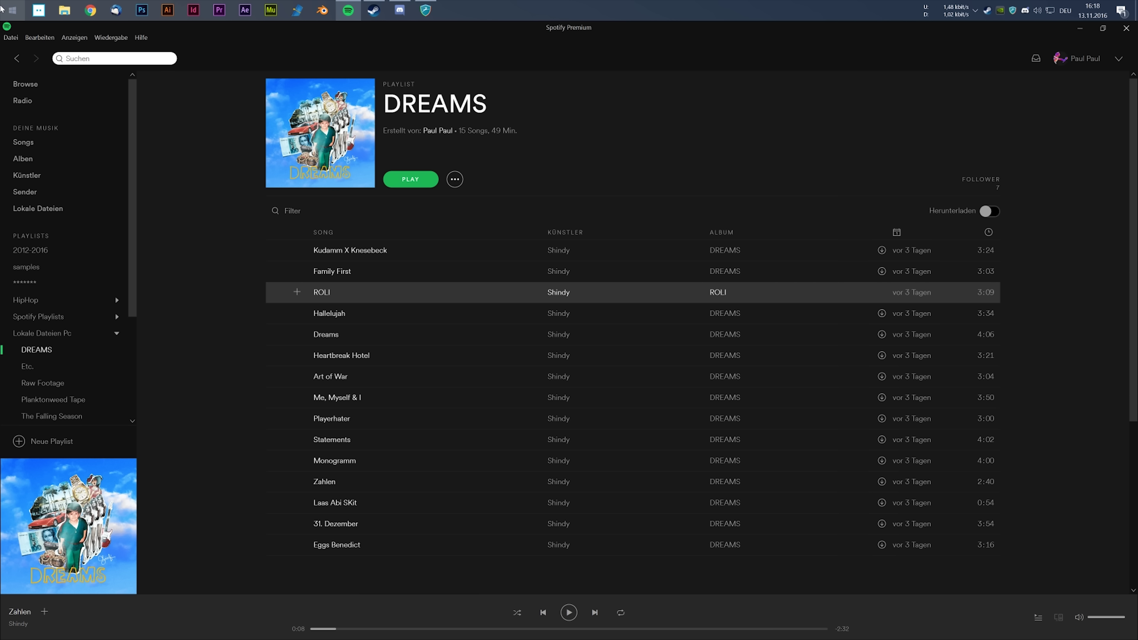
Search the computer for "cd" and launch CDex
click(12, 10)
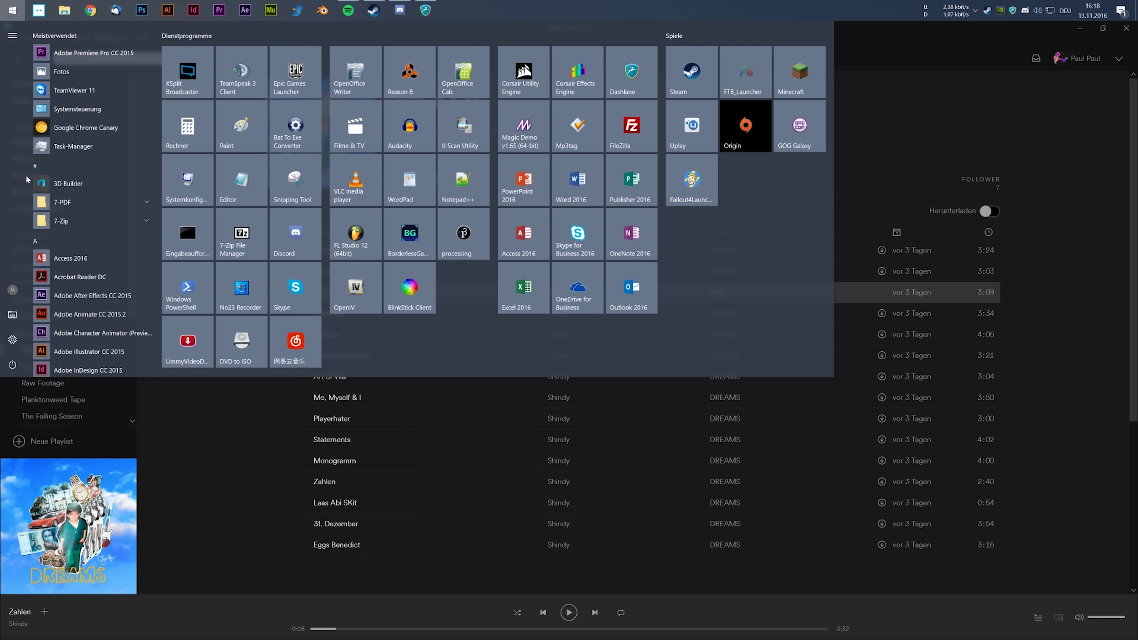
click(3, 3)
click(2, 3)
text(cd)
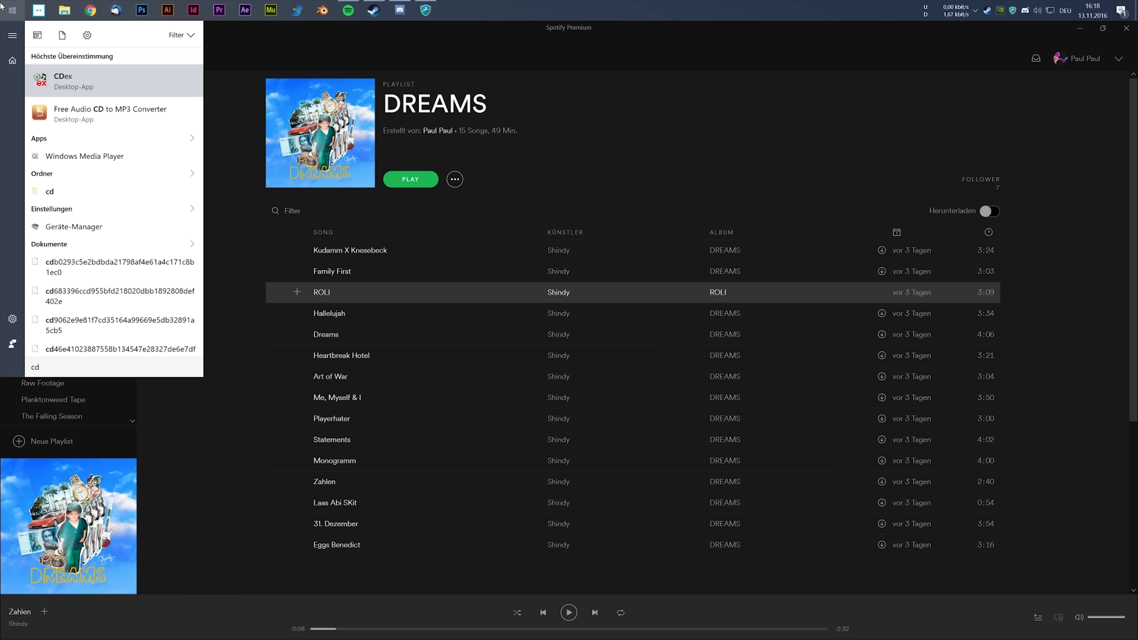
key(Return)
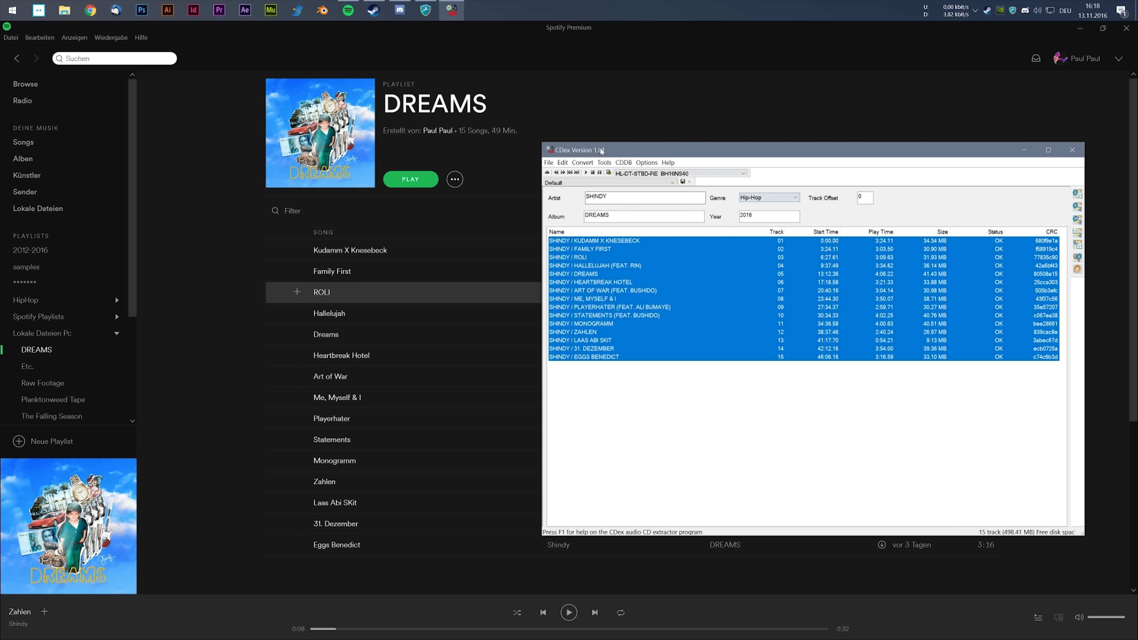
Select every track of the DREAMS CD in CDex, review the conversion commands, and return to the Spotify playlist
drag(609, 150, 410, 122)
click(431, 385)
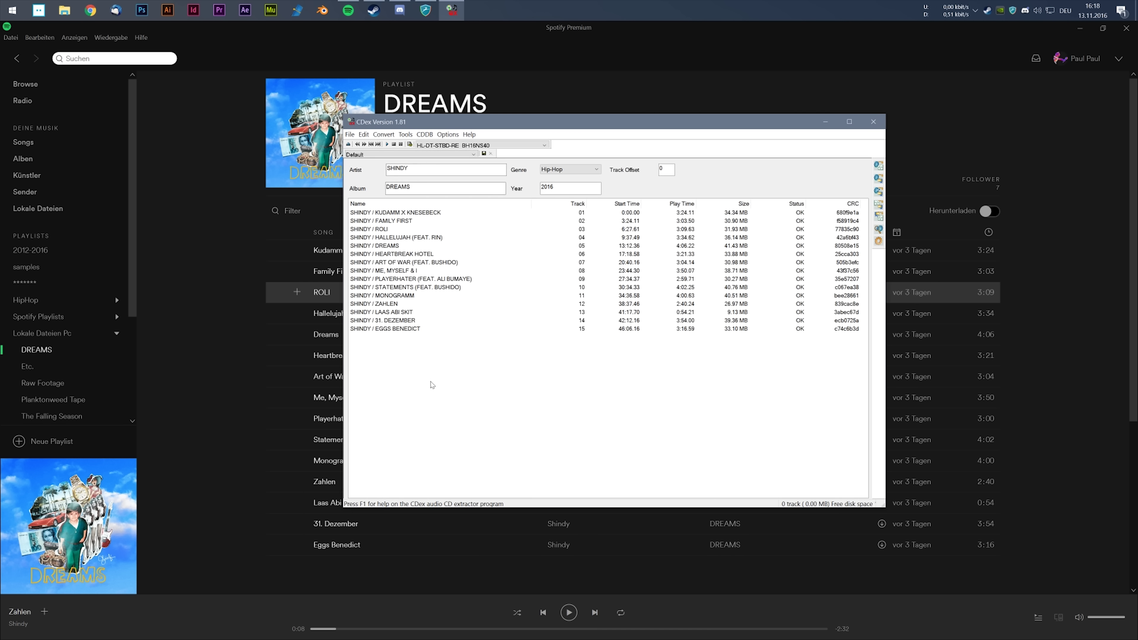
drag(400, 396, 377, 207)
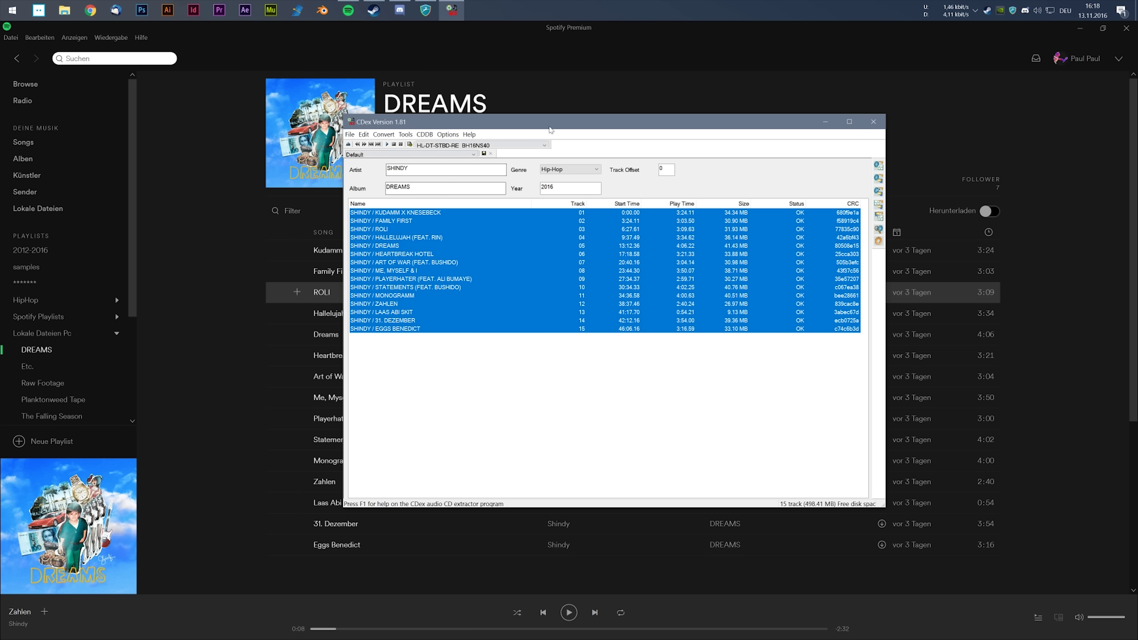
drag(465, 421, 383, 209)
click(383, 134)
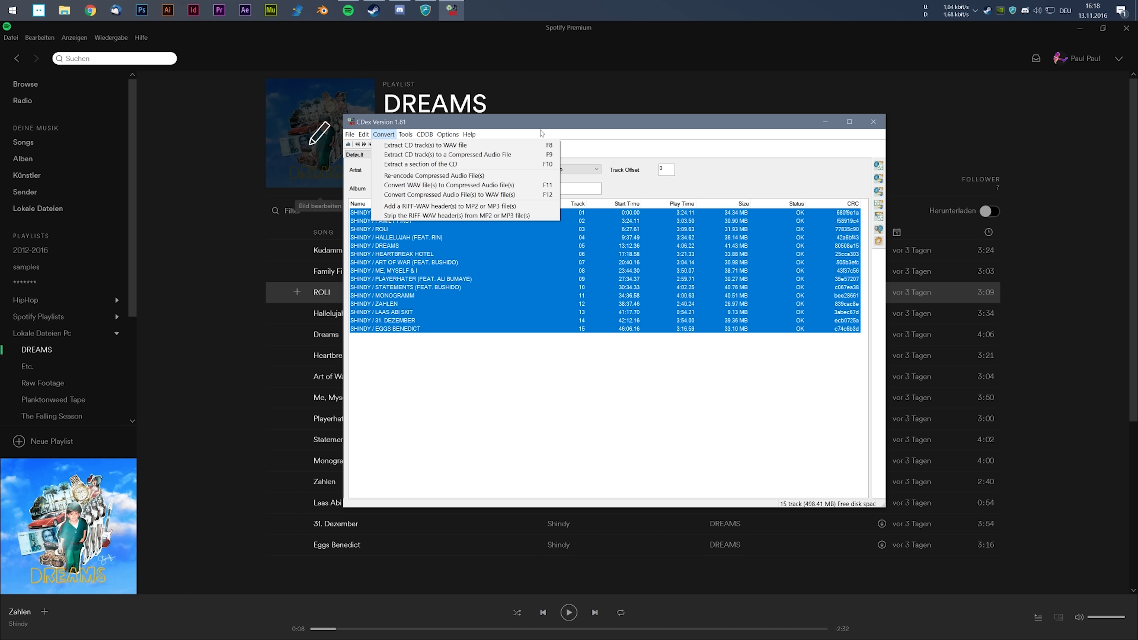
click(876, 166)
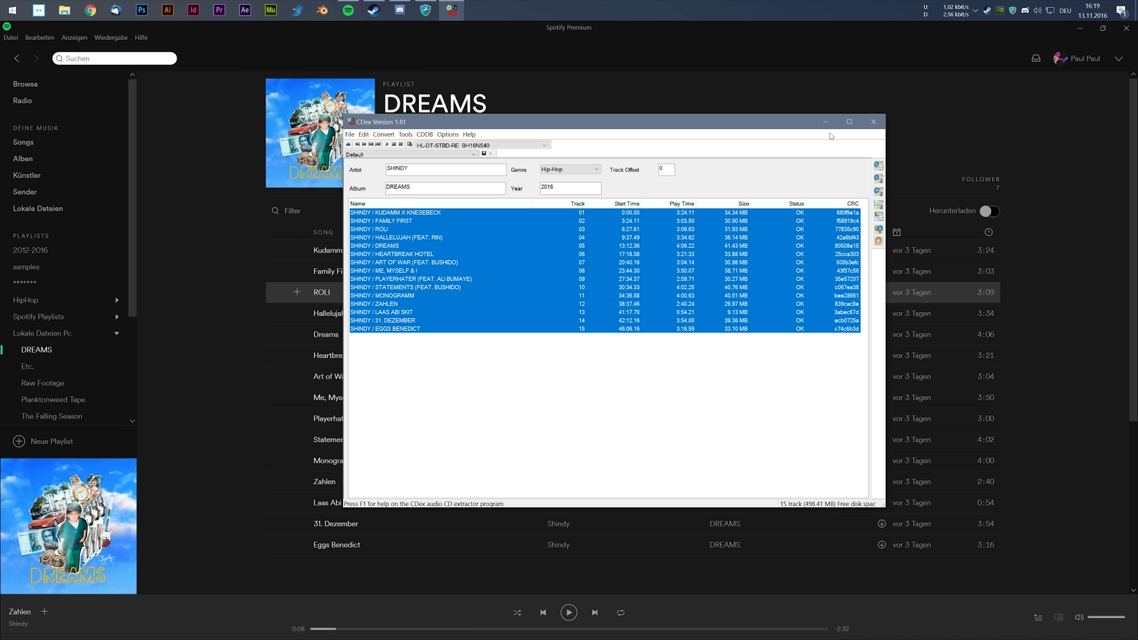
click(823, 121)
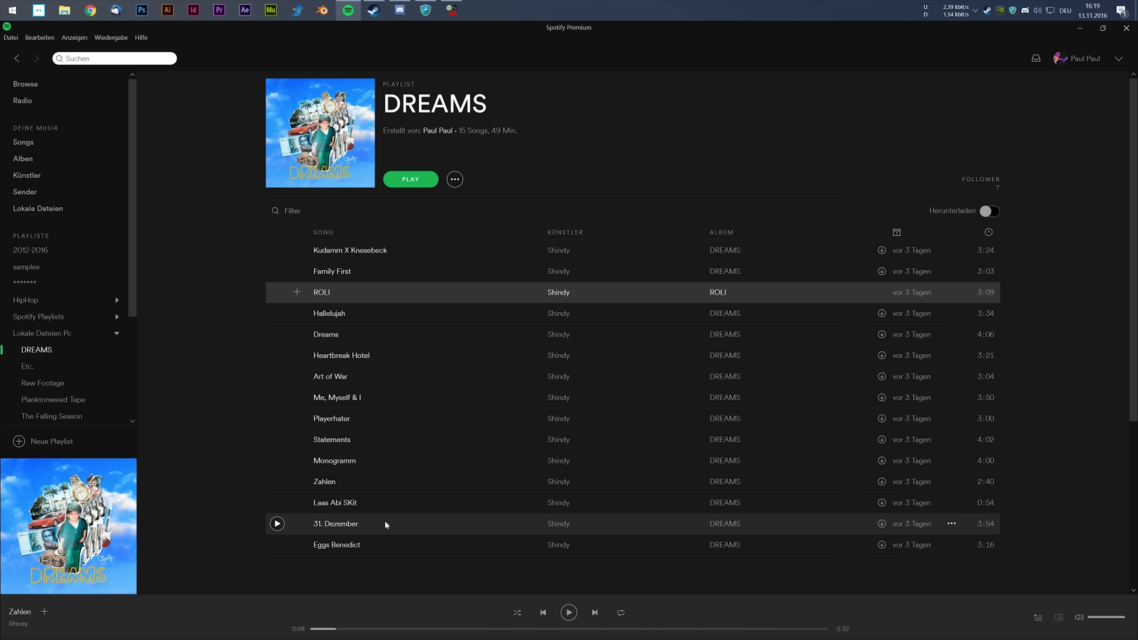
click(363, 294)
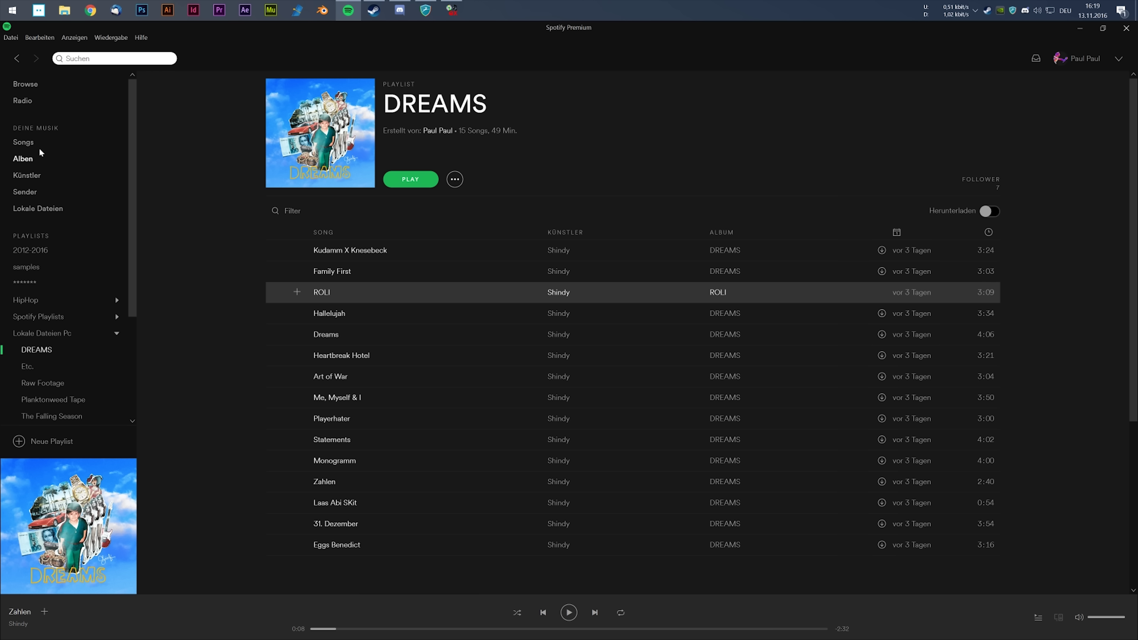
Switch to File Explorer and open the DREAMS2 folder inside the nested Music folders on drive DOC (Y:)
click(68, 13)
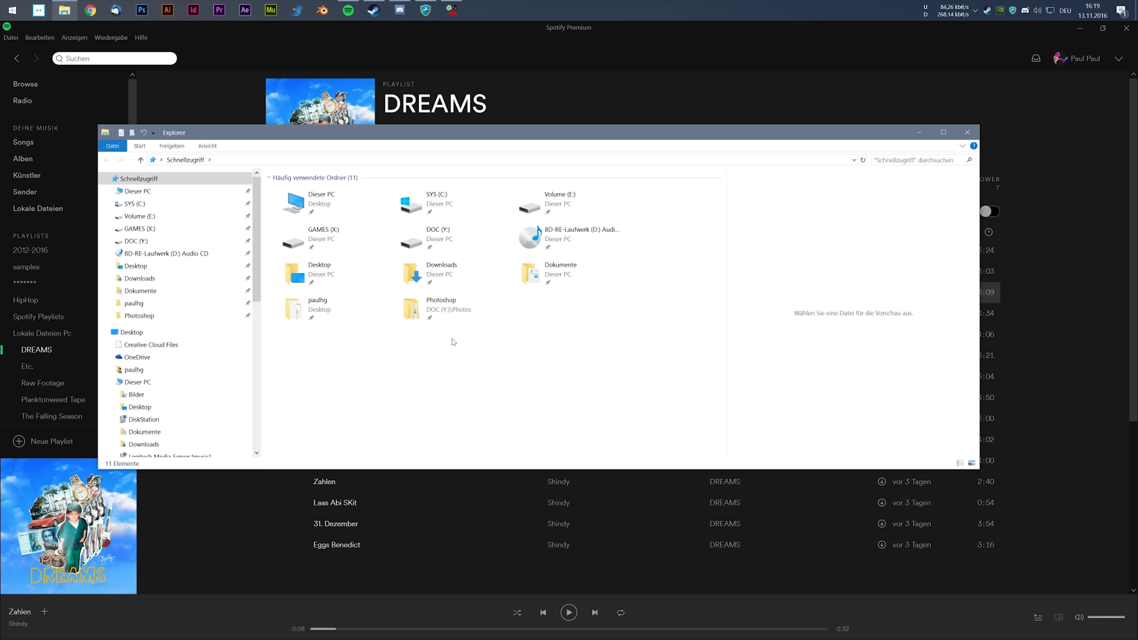
double_click(449, 230)
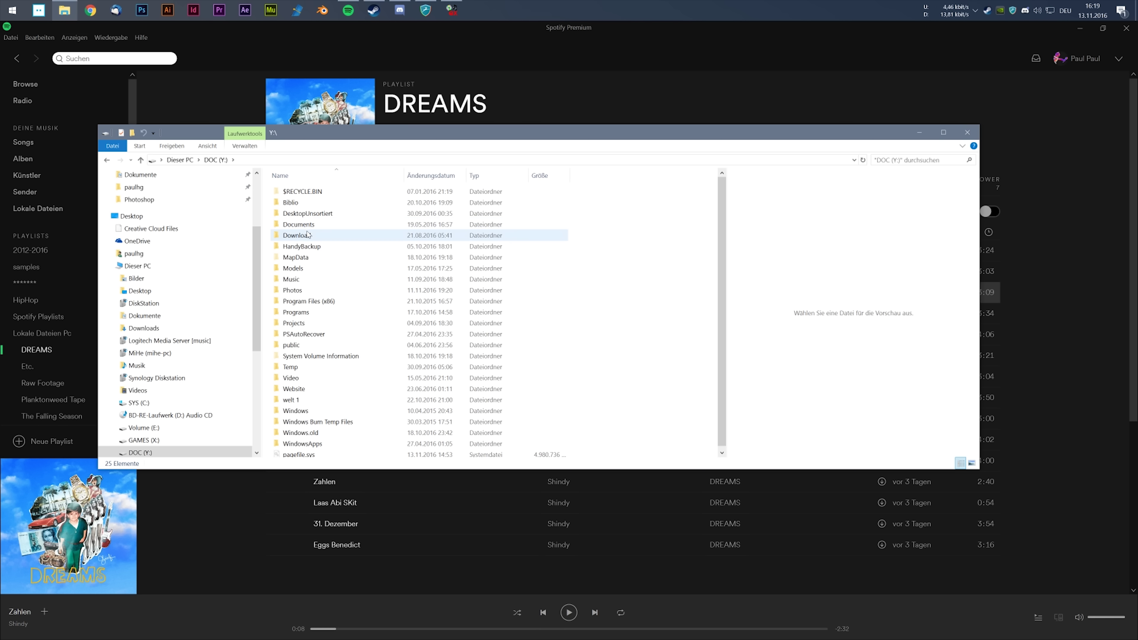
double_click(291, 279)
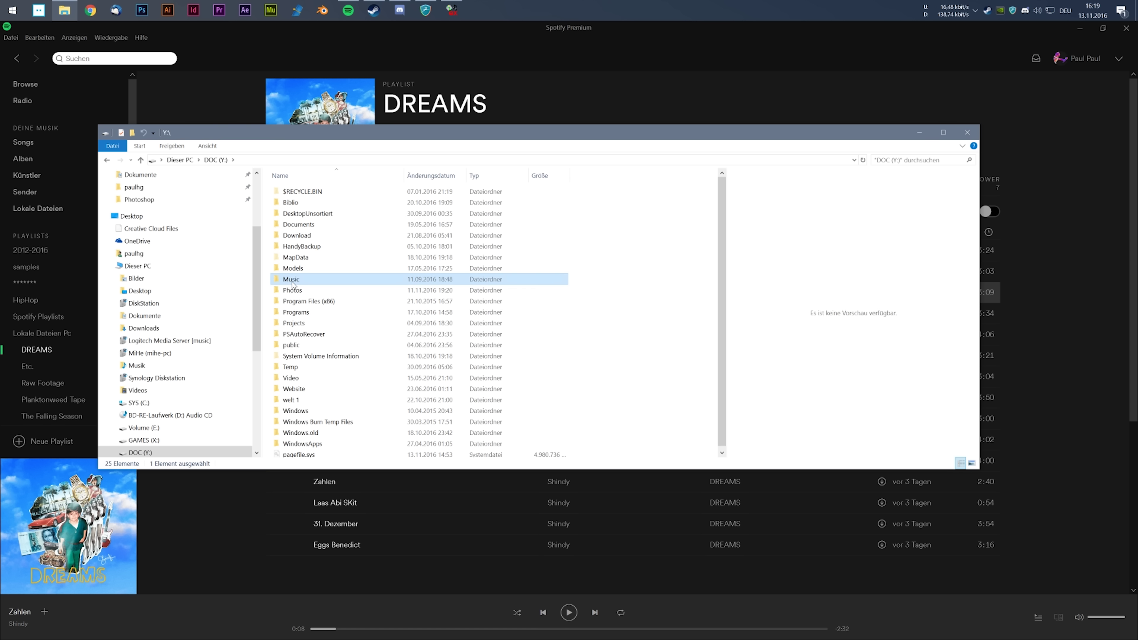
double_click(293, 192)
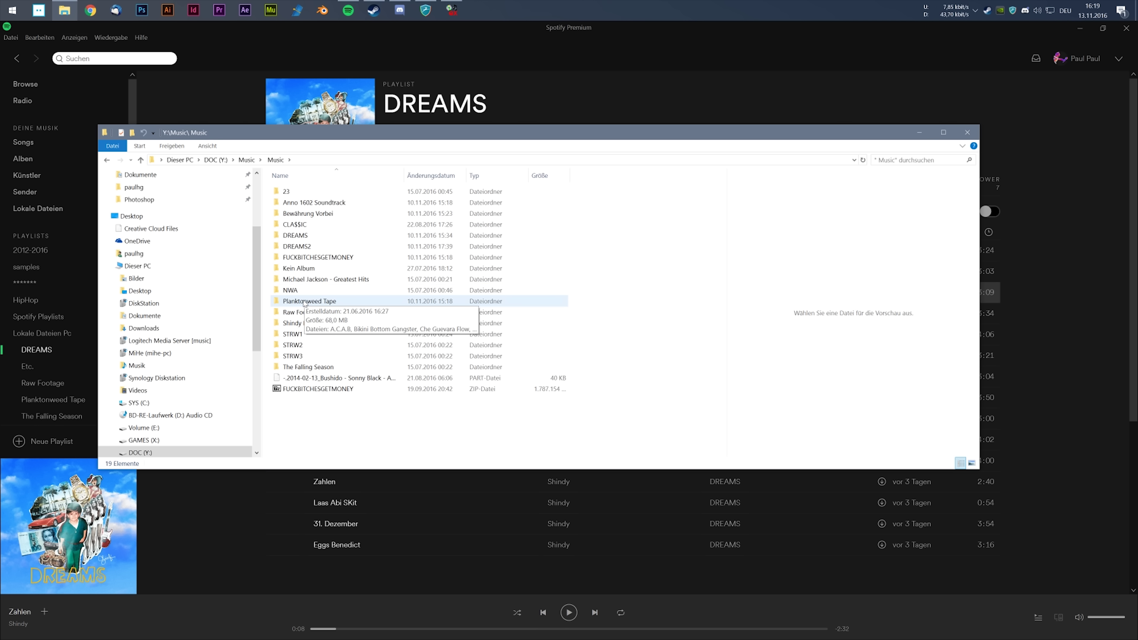
double_click(299, 246)
double_click(352, 175)
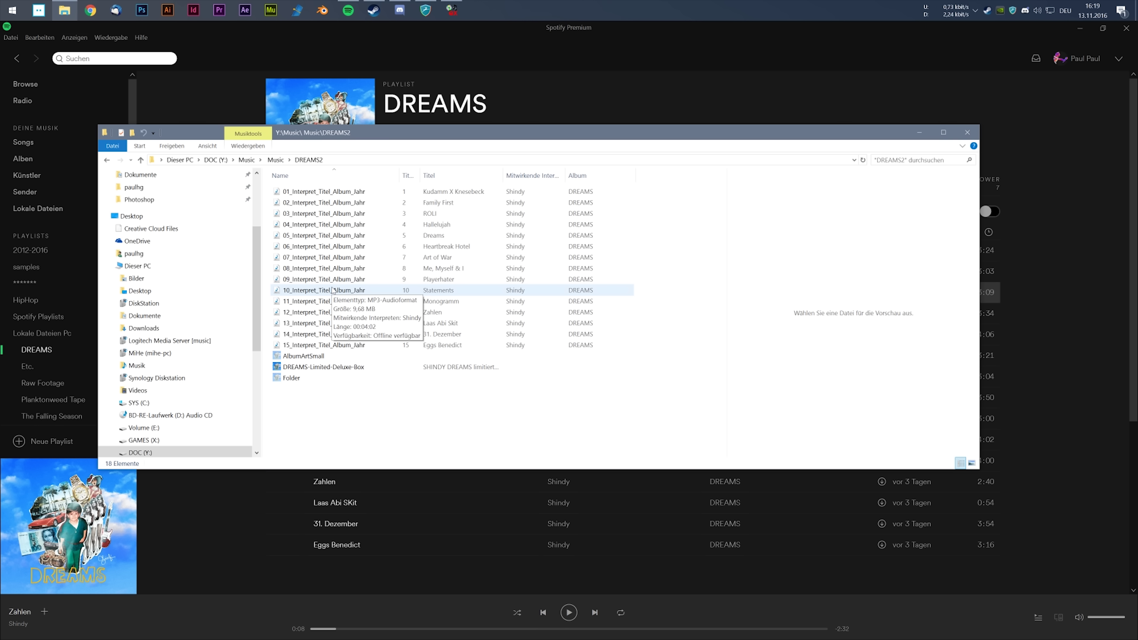
Examine the detailed properties of the first MP3 file, 01_Interpret_Titel_Album_Jahr, including its title and album tags
drag(394, 135, 476, 168)
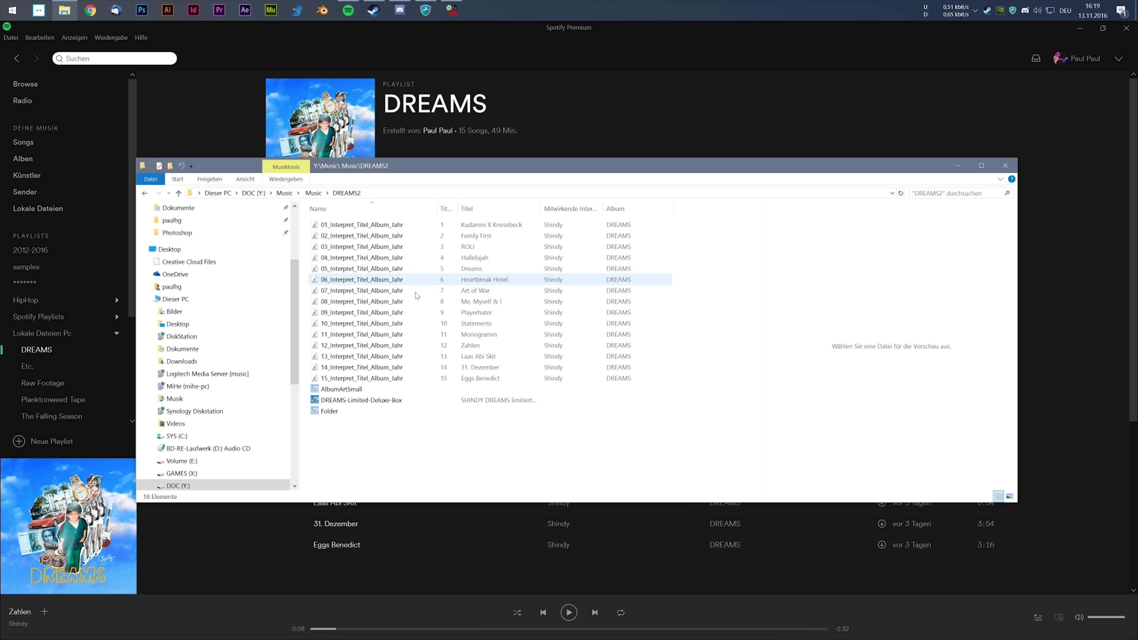
click(388, 378)
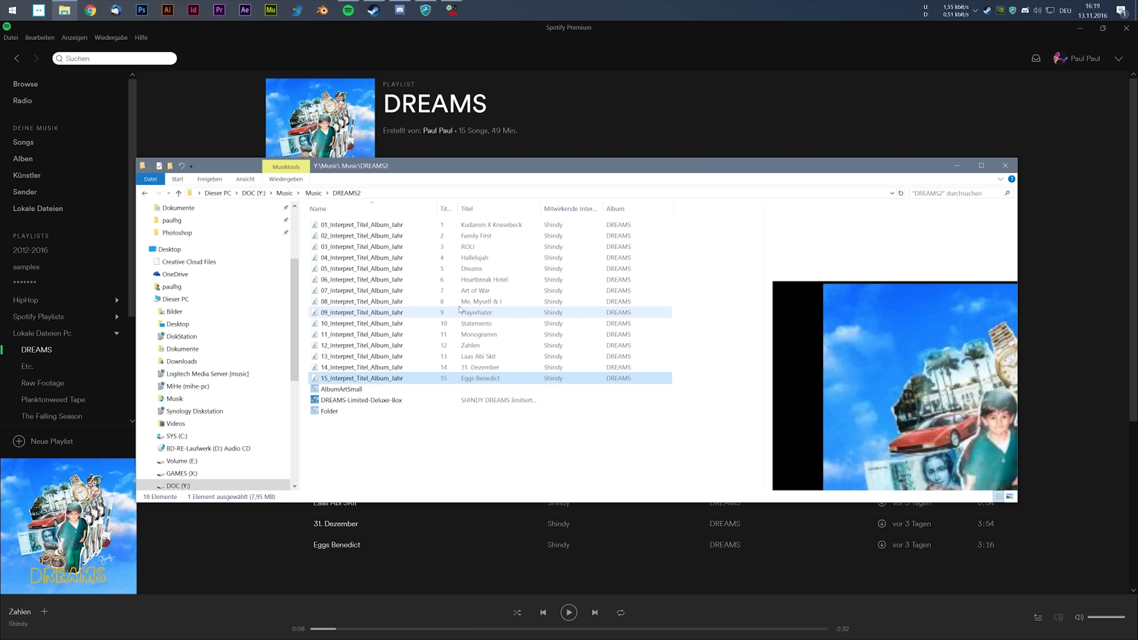
click(471, 226)
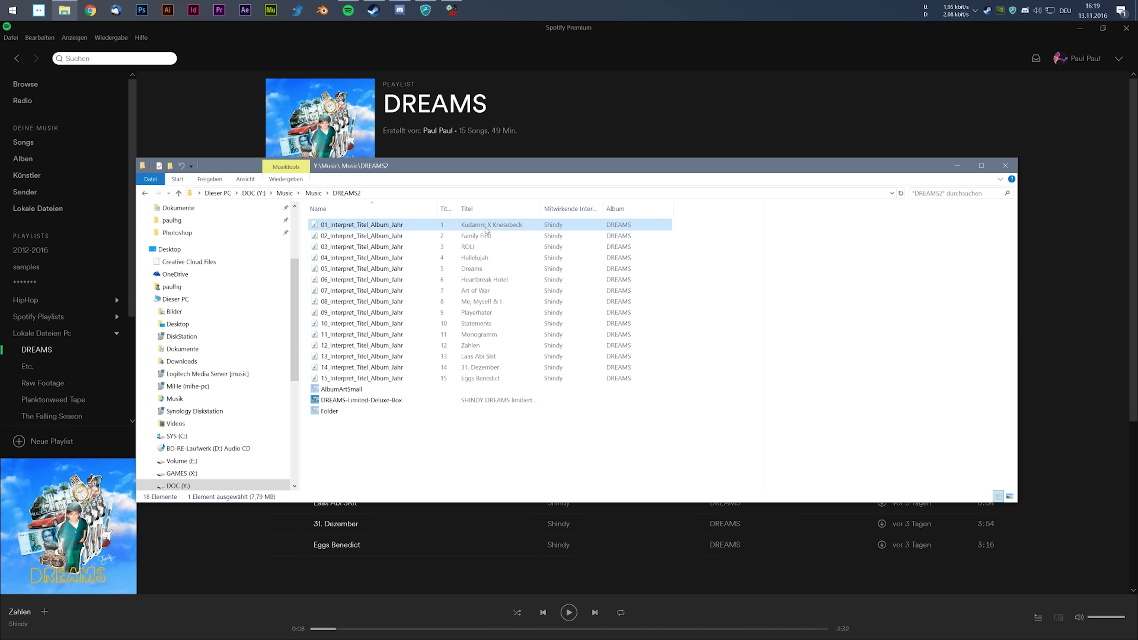
right_click(486, 227)
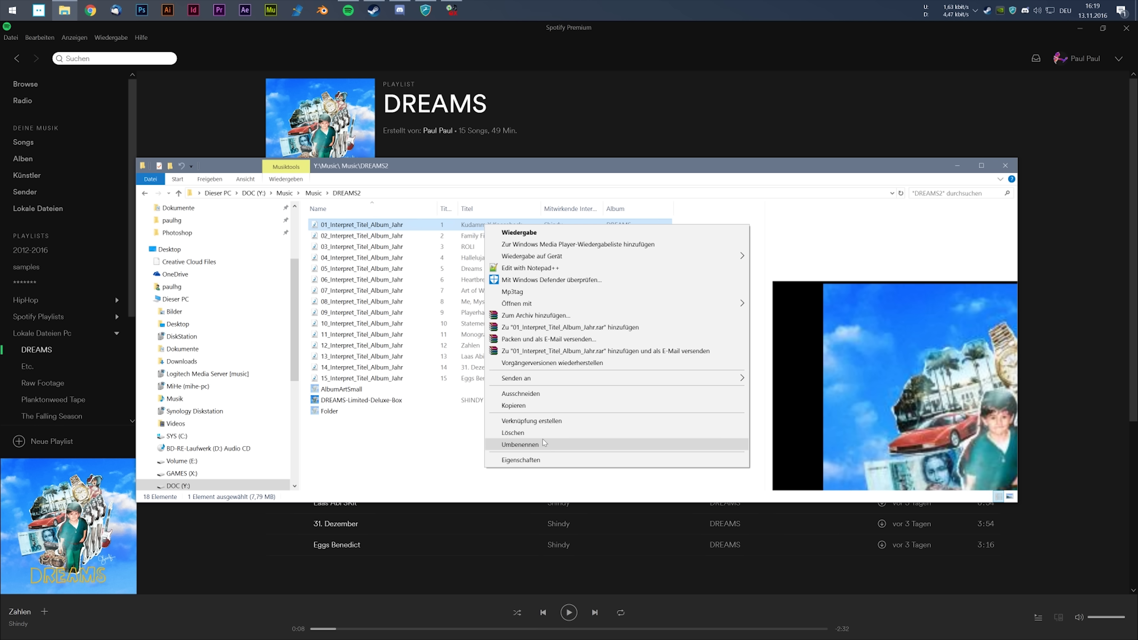
click(510, 460)
click(558, 249)
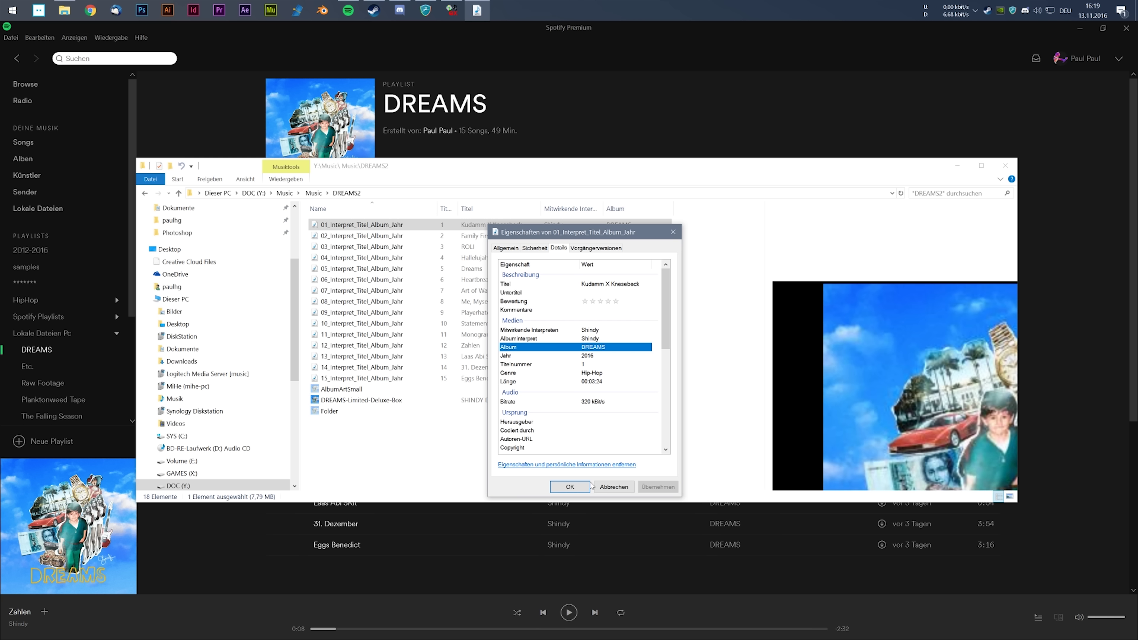
click(609, 285)
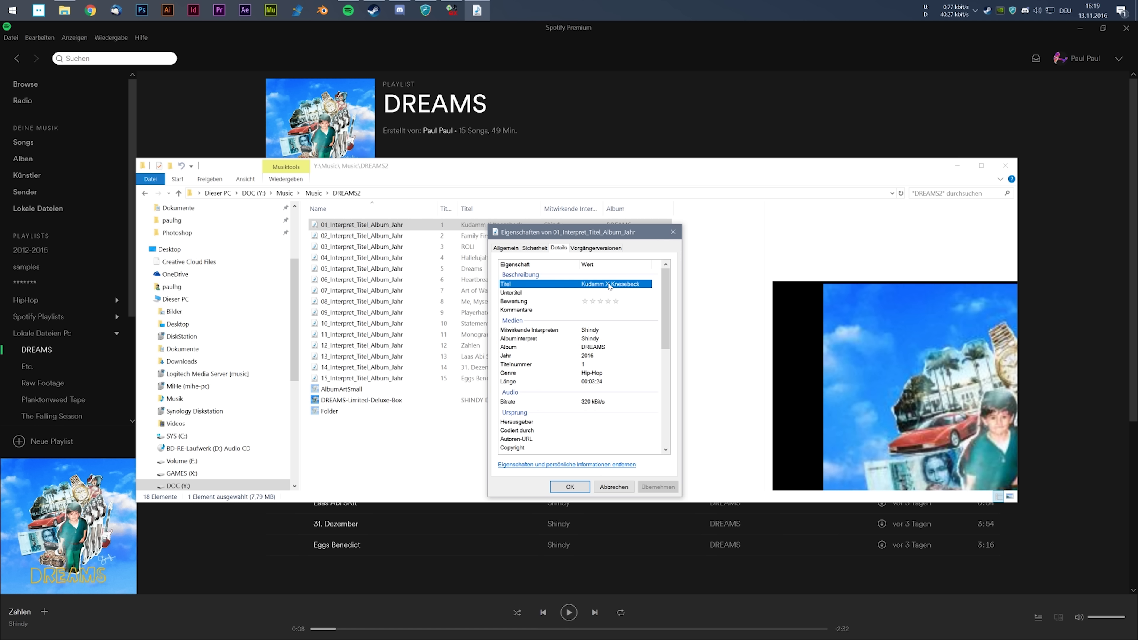
click(673, 232)
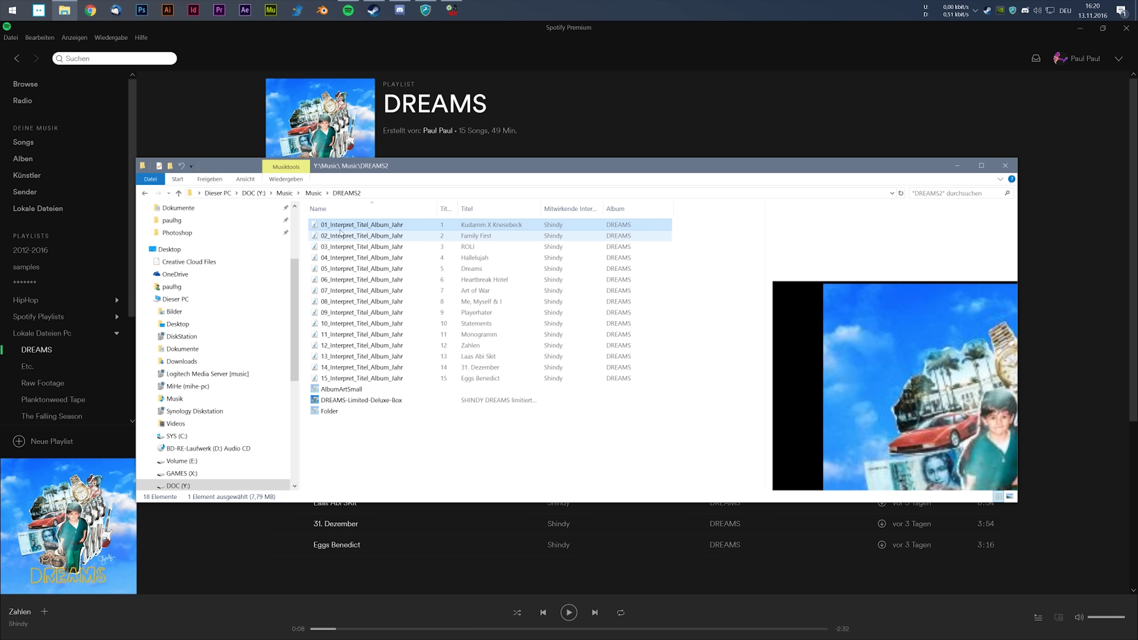
shift+click(370, 379)
right_click(402, 304)
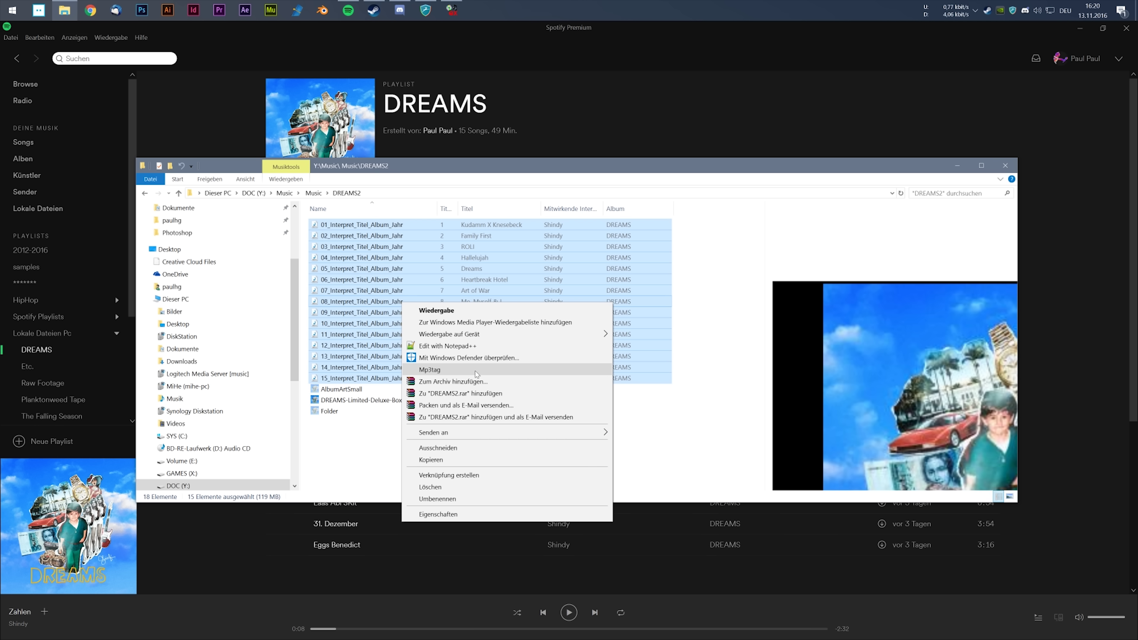
click(352, 468)
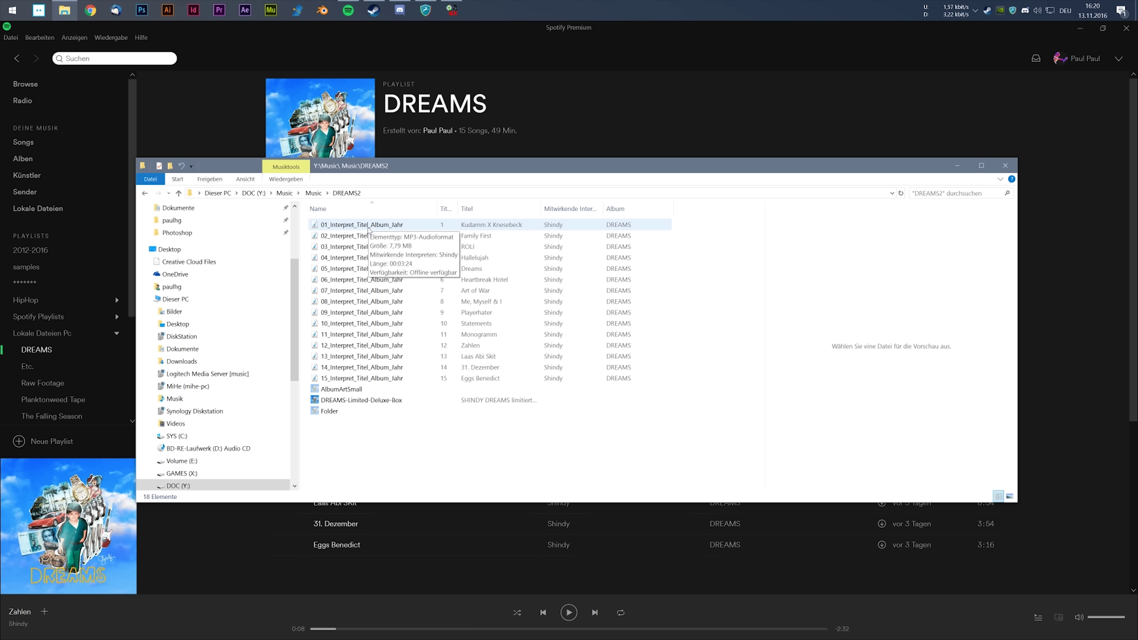
Open the numbered MP3 files 01 to 15 in Mp3tag and select tracks 06 to 15 to view their tags and cover
click(368, 224)
shift+click(376, 378)
right_click(386, 317)
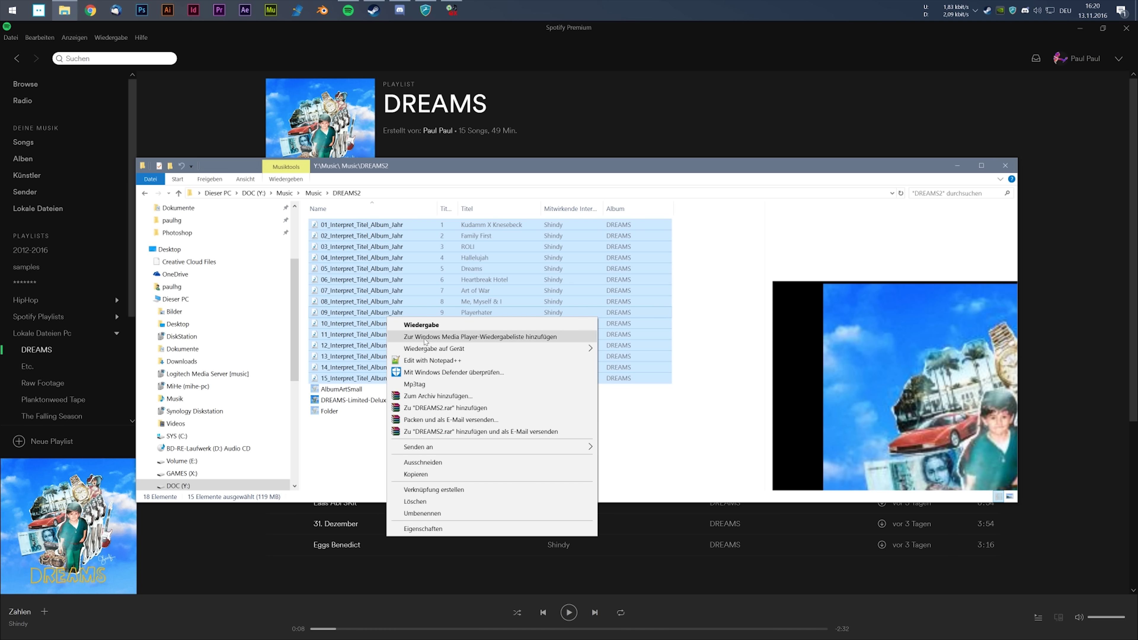
click(414, 384)
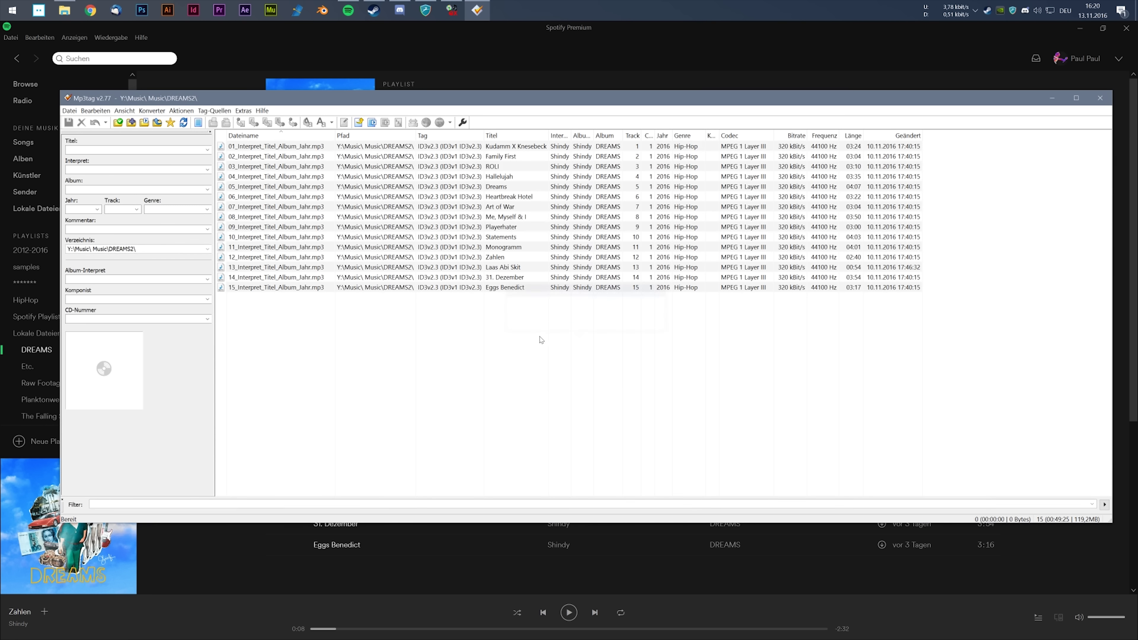
key(ctrl+a)
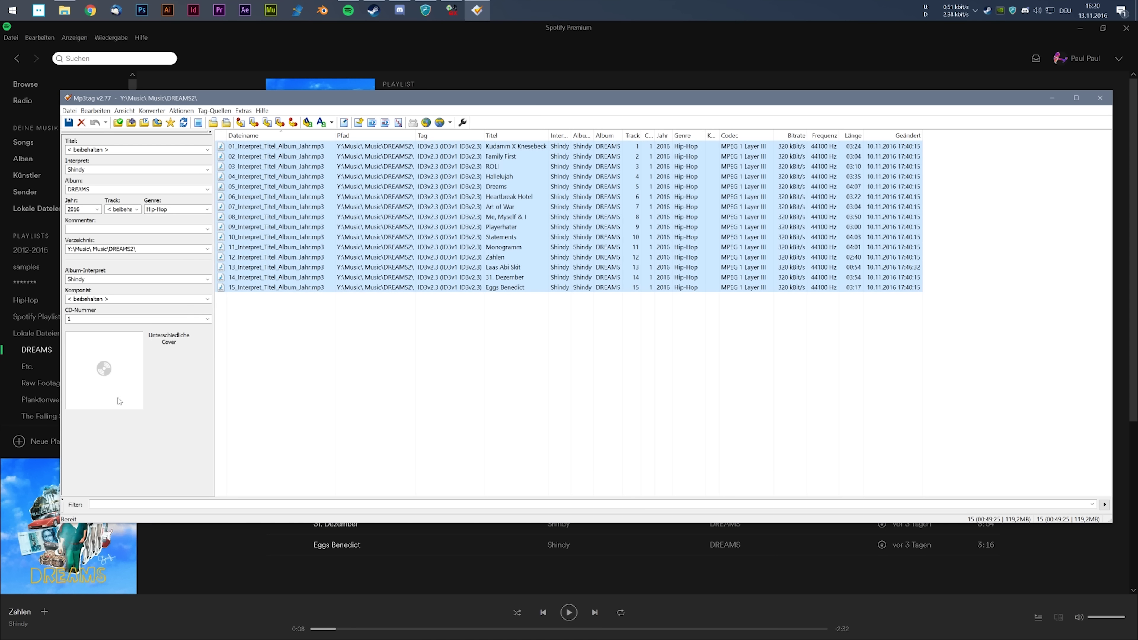
drag(276, 310, 274, 206)
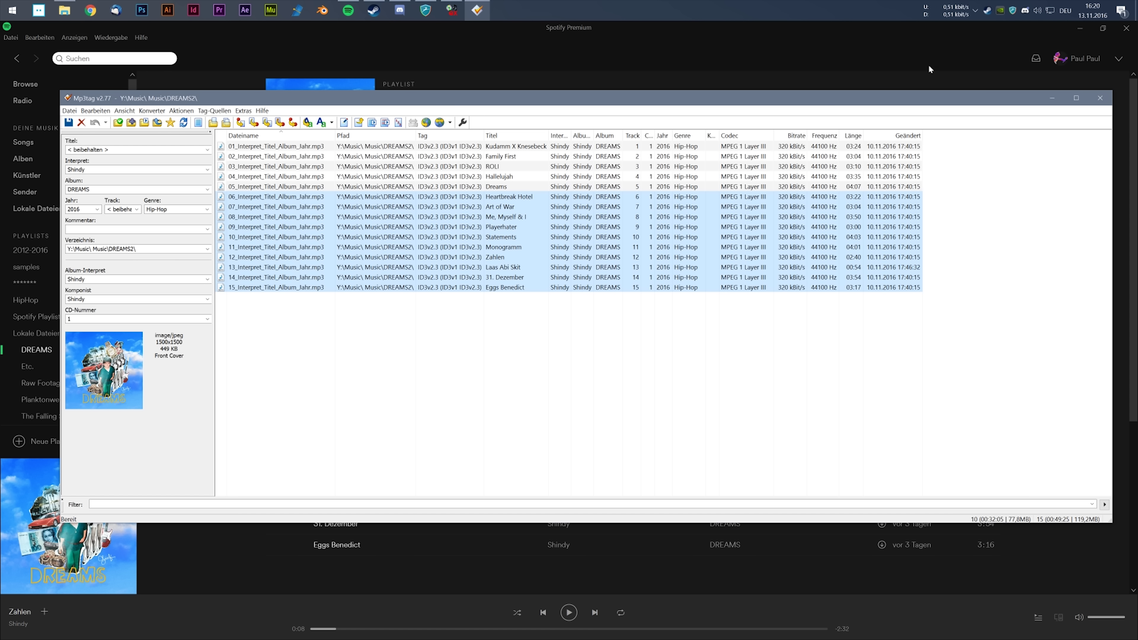
Close Mp3tag and examine the cover image files AlbumArtSmall, DREAMS-Limited-Deluxe-Box and Folder stored beside the MP3s
click(1100, 98)
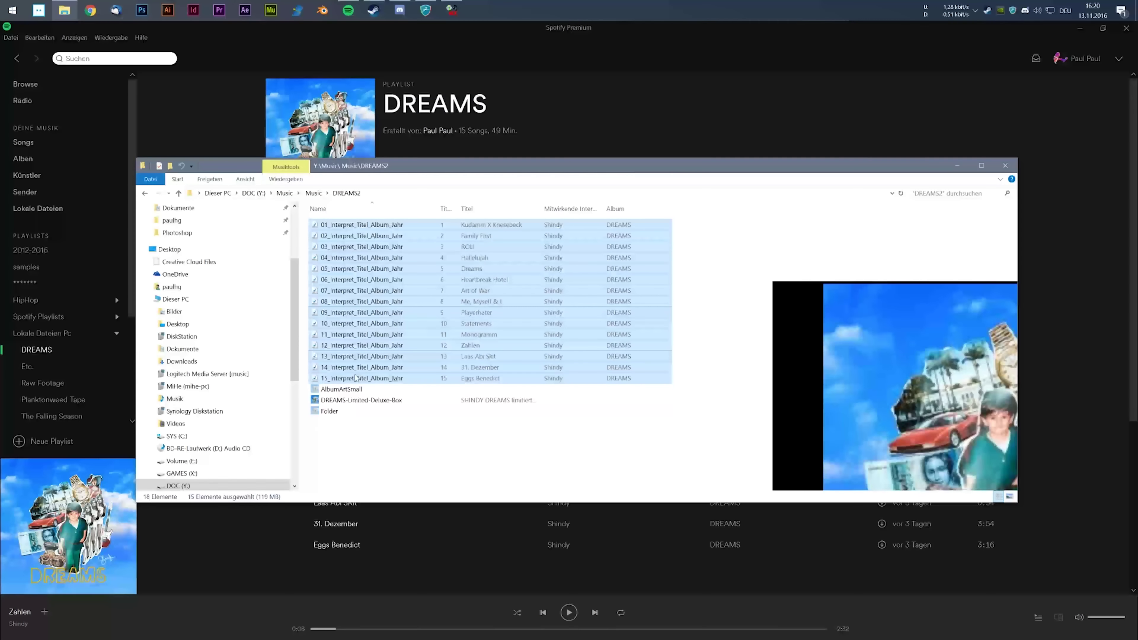
click(363, 438)
click(346, 389)
click(345, 400)
click(346, 389)
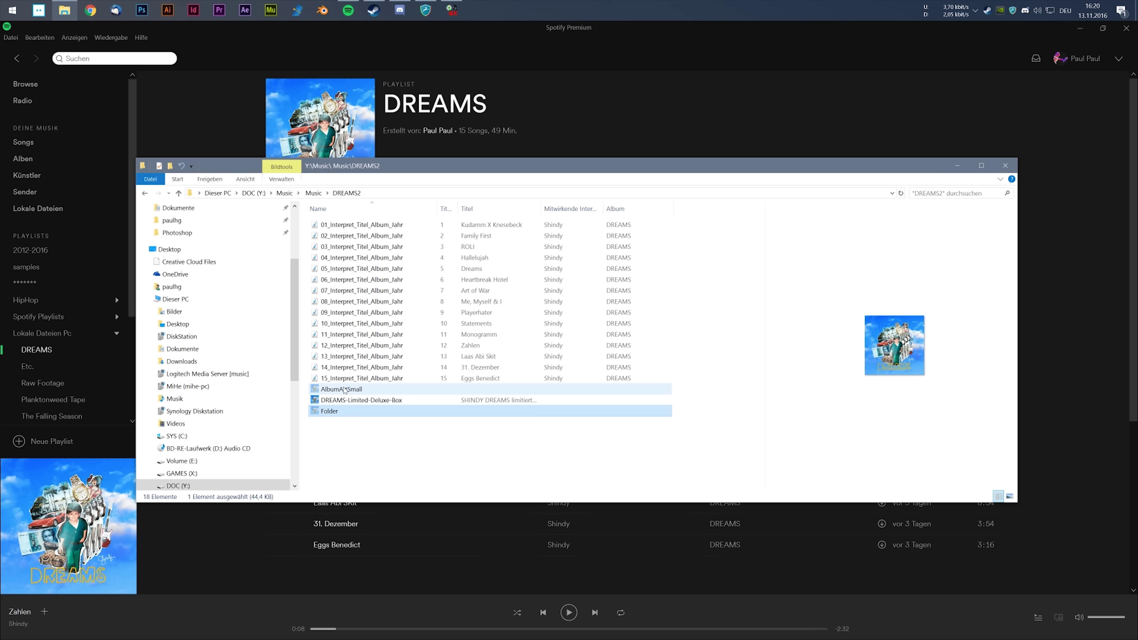
click(354, 401)
click(343, 389)
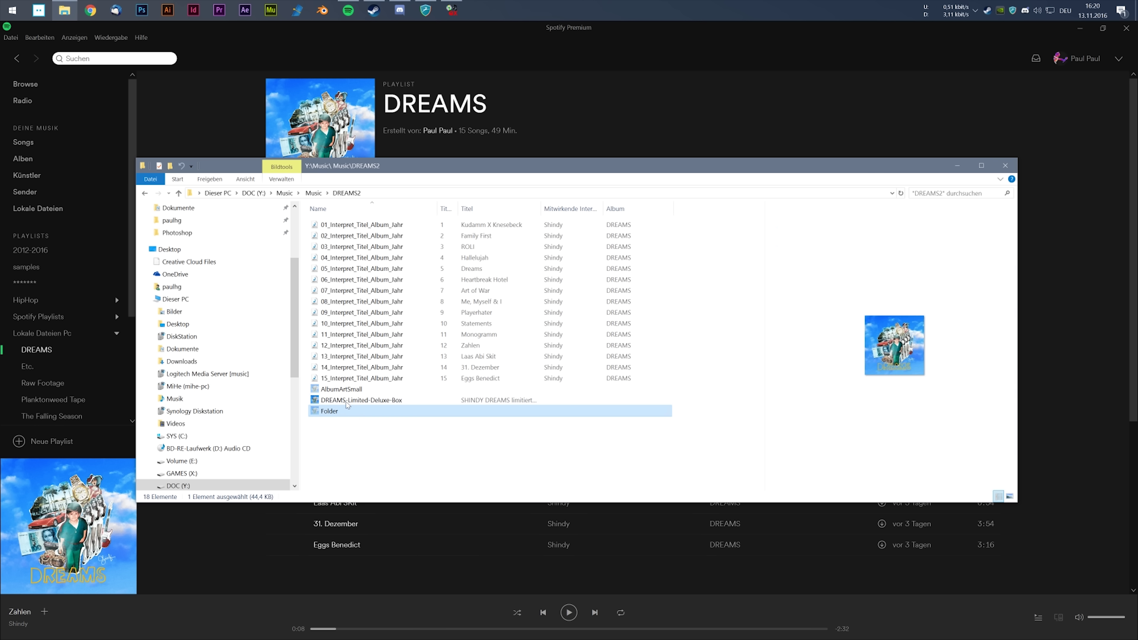
click(353, 400)
click(343, 390)
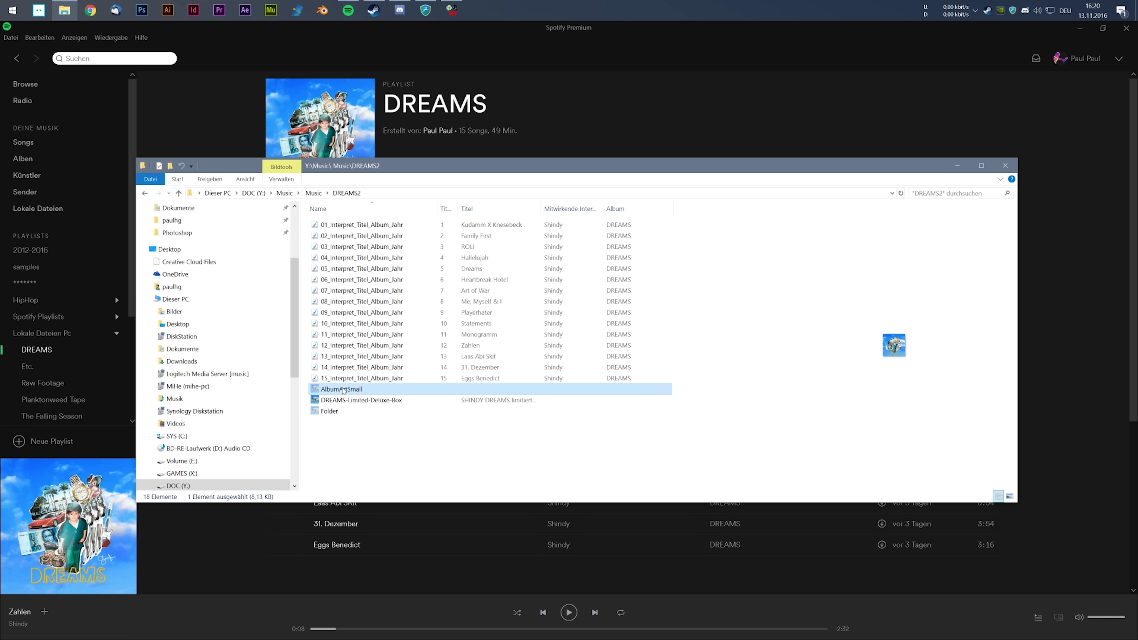
Go up to the parent Music folder, reopen DREAMS2 to show its first track, and close File Explorer
click(145, 194)
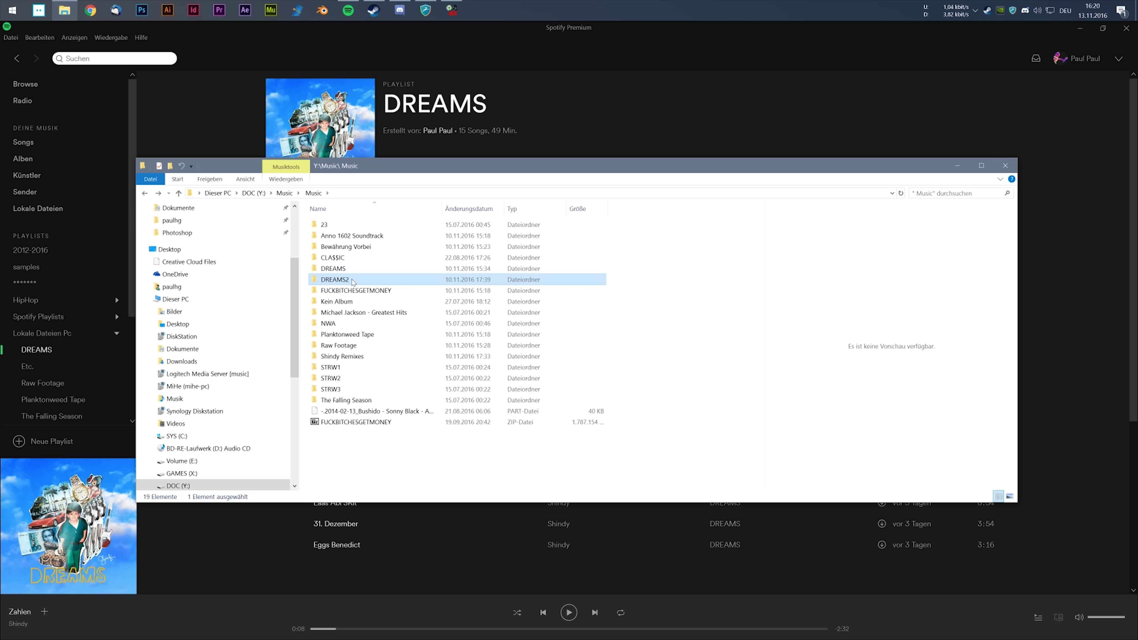
double_click(353, 280)
click(347, 225)
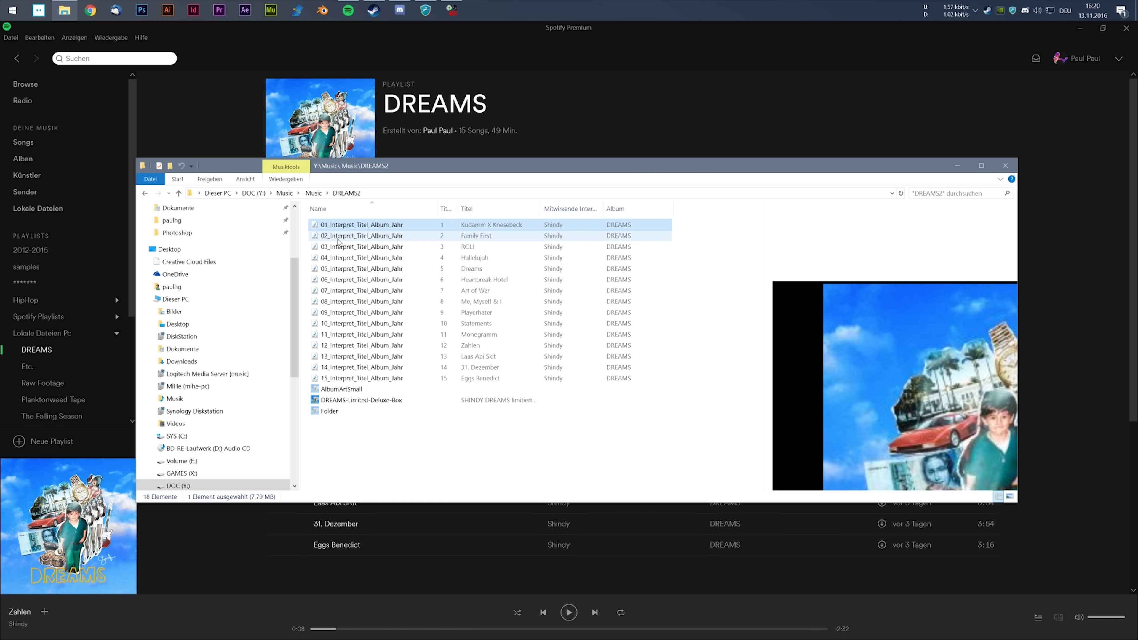
drag(335, 167, 372, 203)
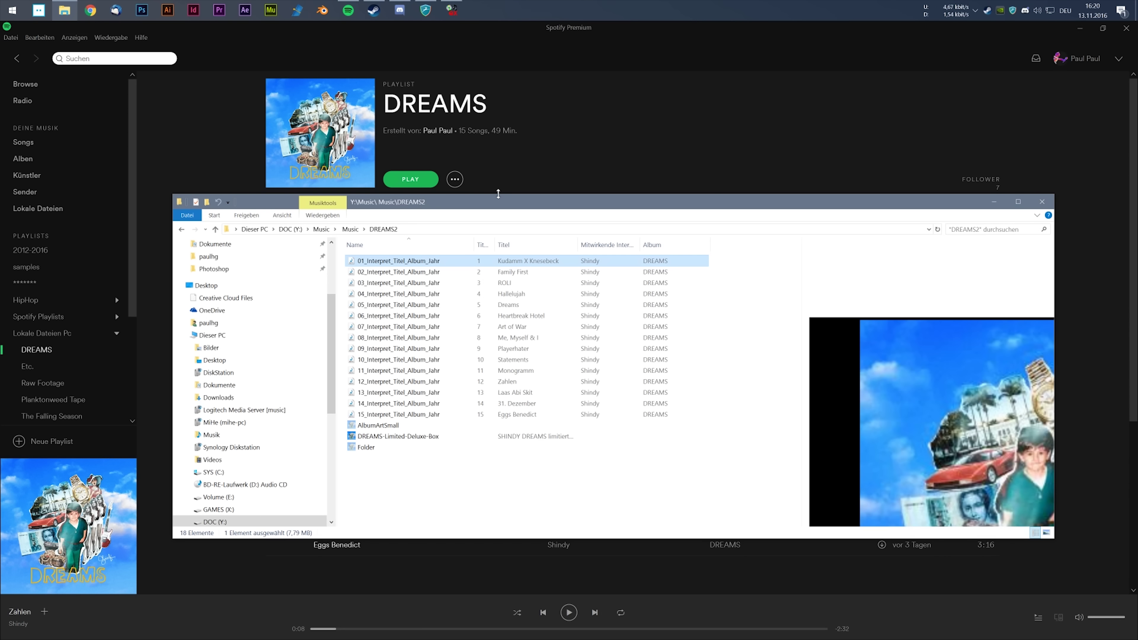
drag(490, 204, 395, 163)
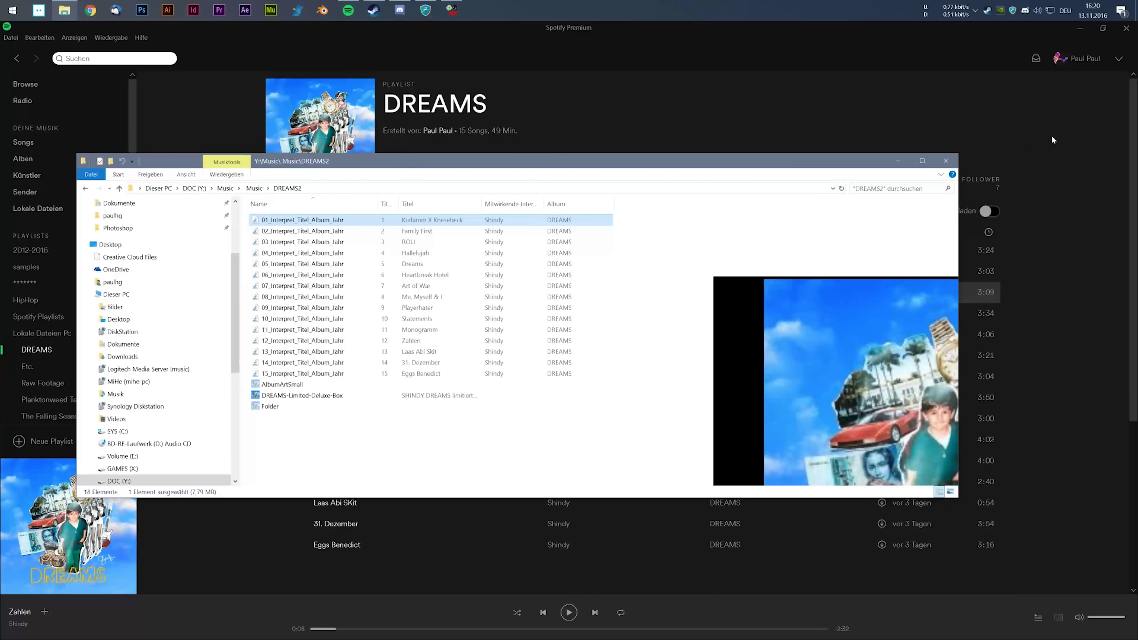
click(947, 162)
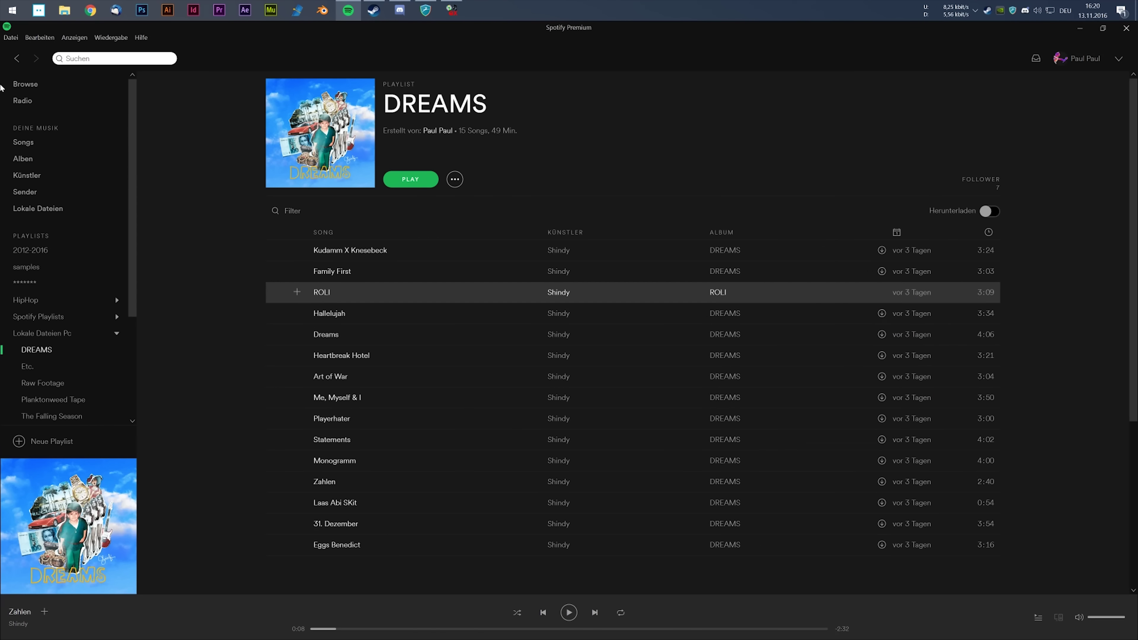
Open the Spotify settings at the Lokale Dateien section listing the song source folders
click(37, 36)
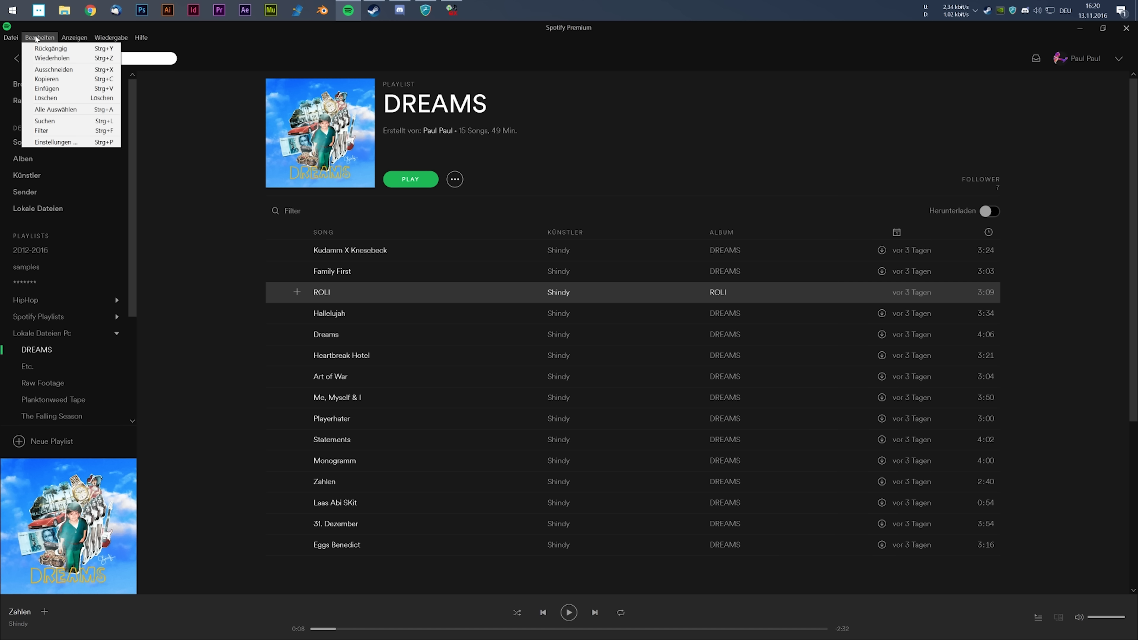
click(58, 144)
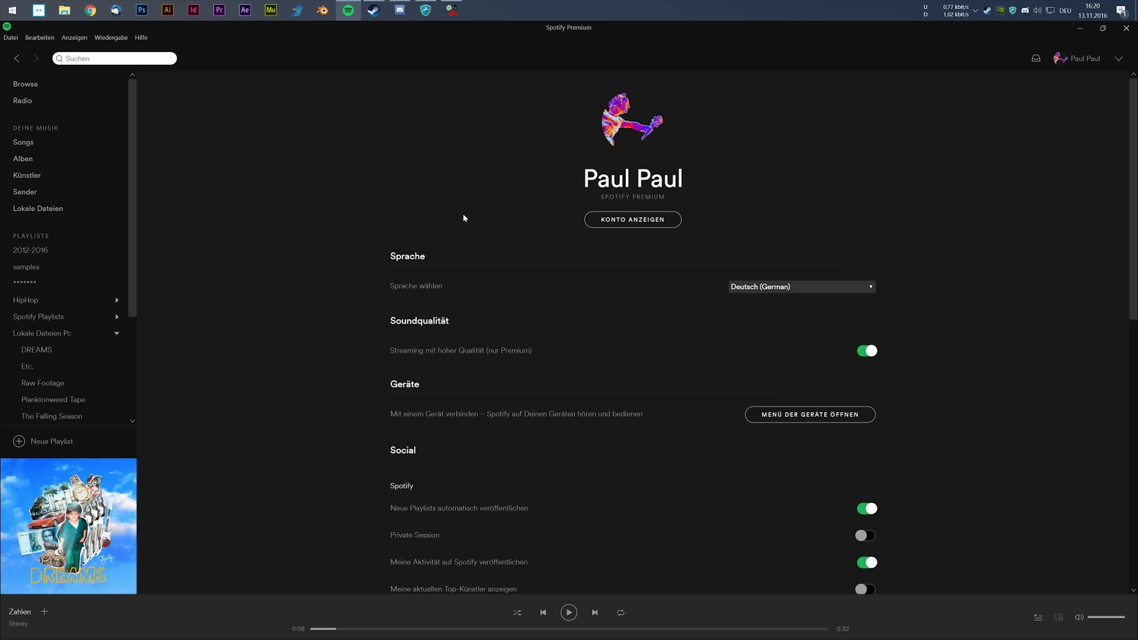
scroll(463, 216, down, 6)
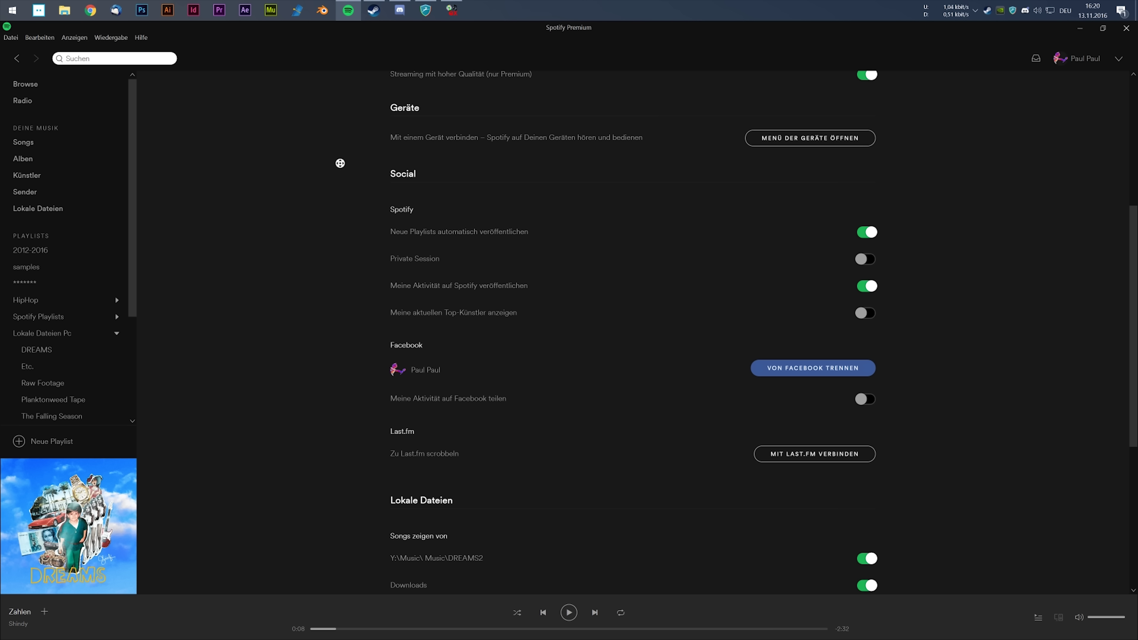
scroll(342, 179, down, 7)
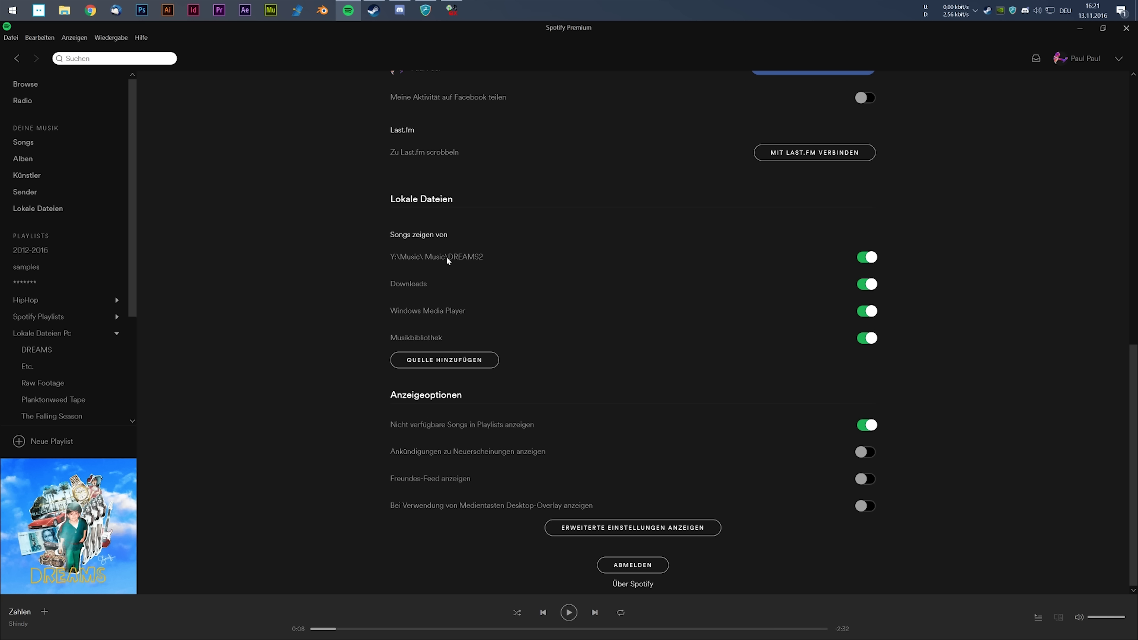
Add the DREAMS2 folder from the nested Music folders on drive DOC (Y:) as a local file source
click(430, 361)
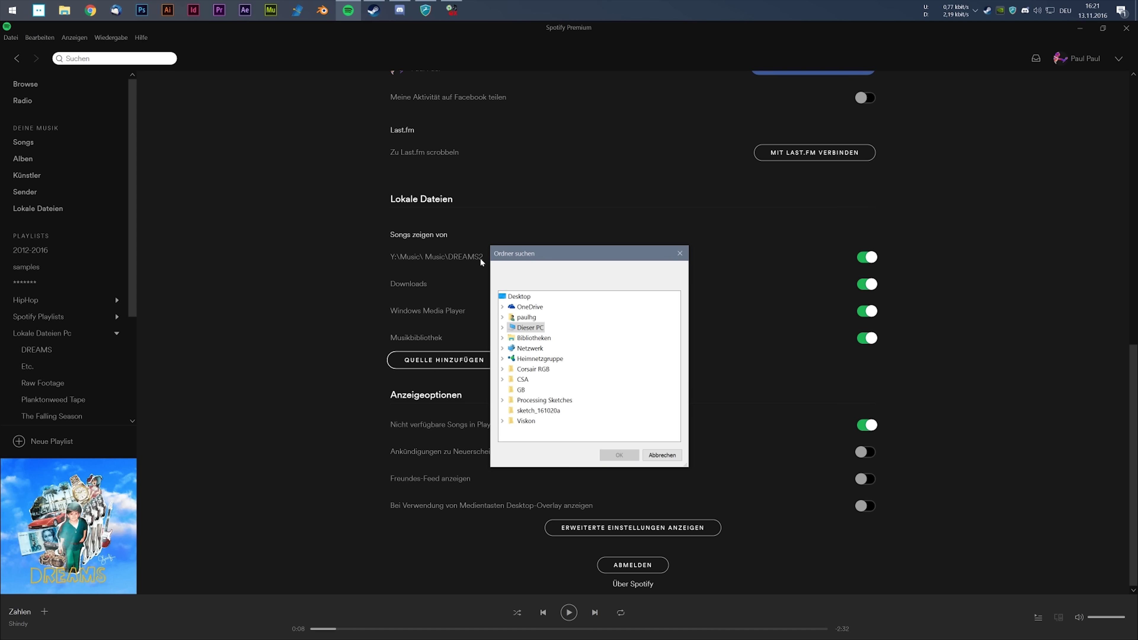
double_click(529, 328)
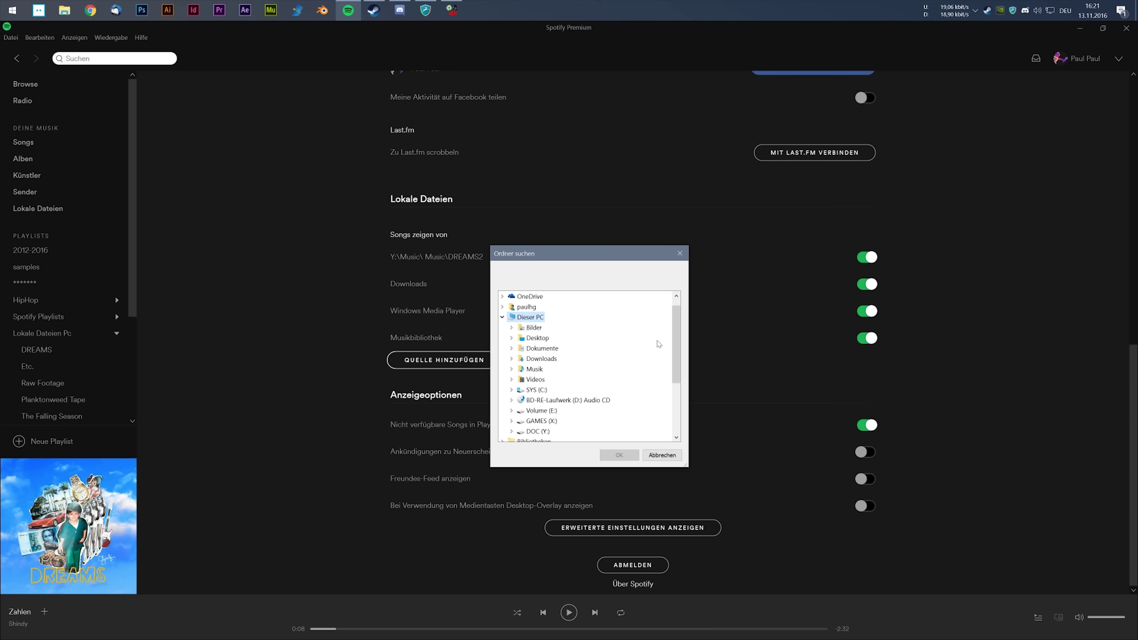
scroll(649, 359, down, 1)
double_click(538, 401)
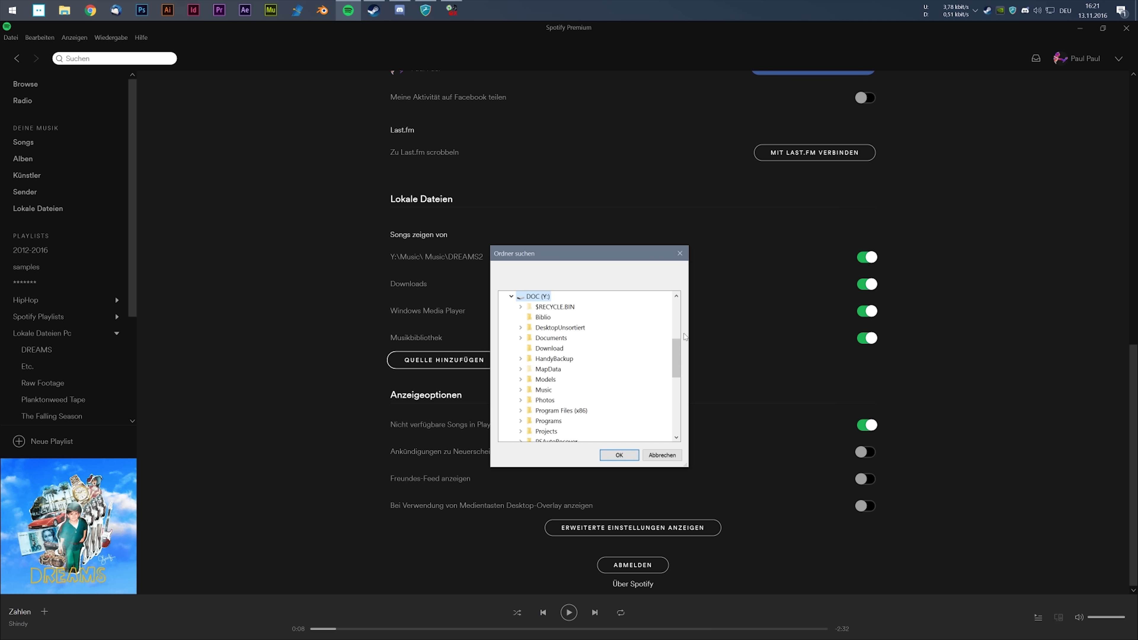
double_click(543, 389)
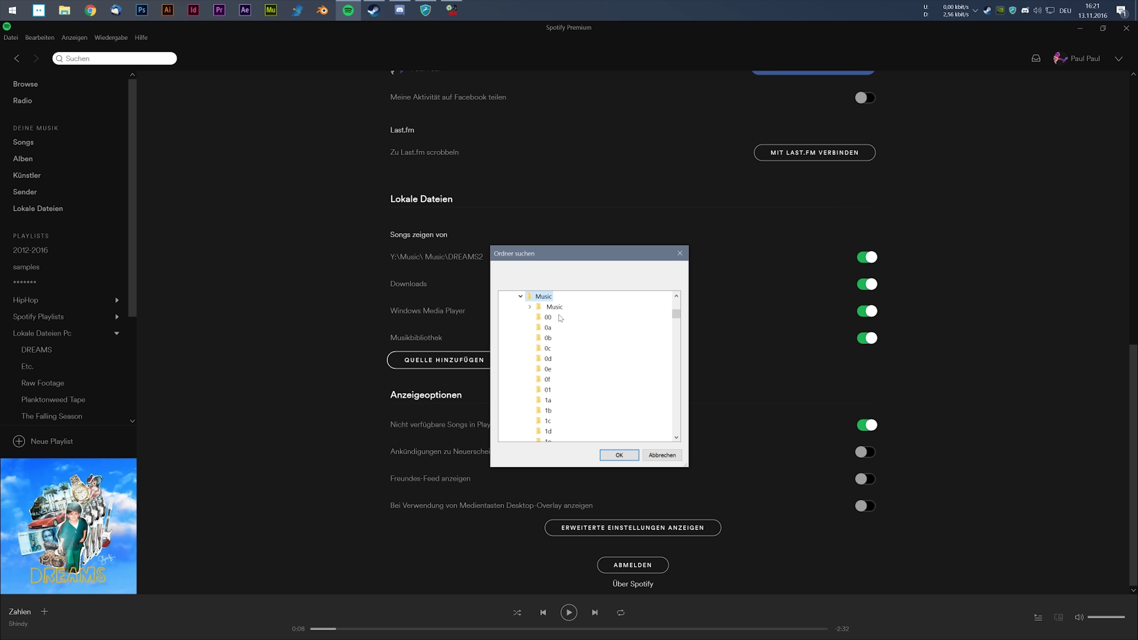
click(567, 359)
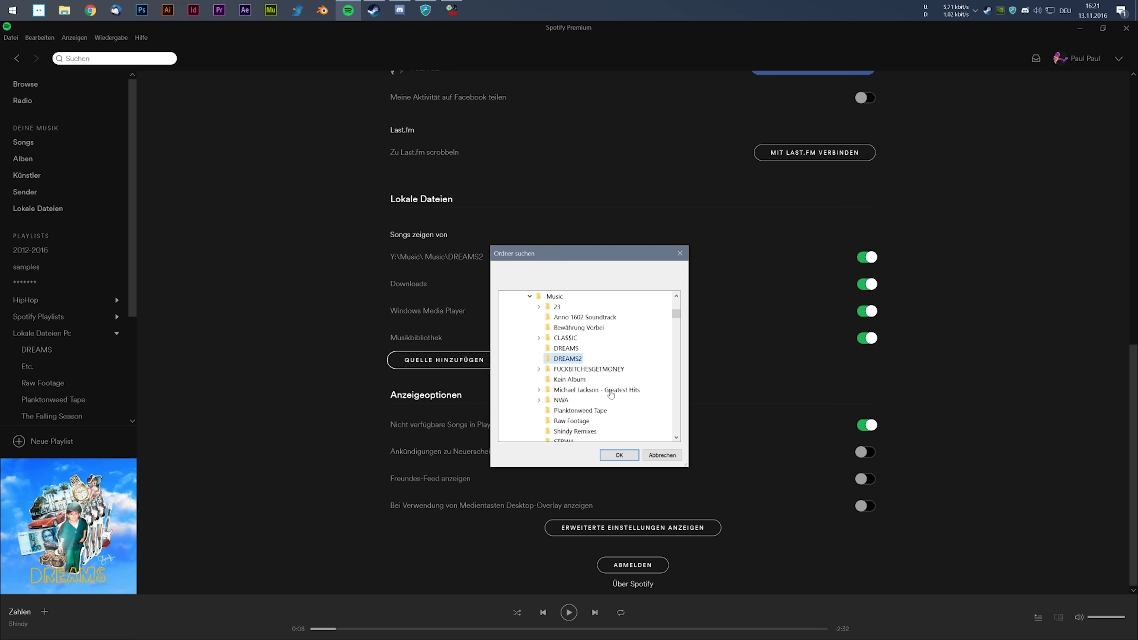
click(620, 455)
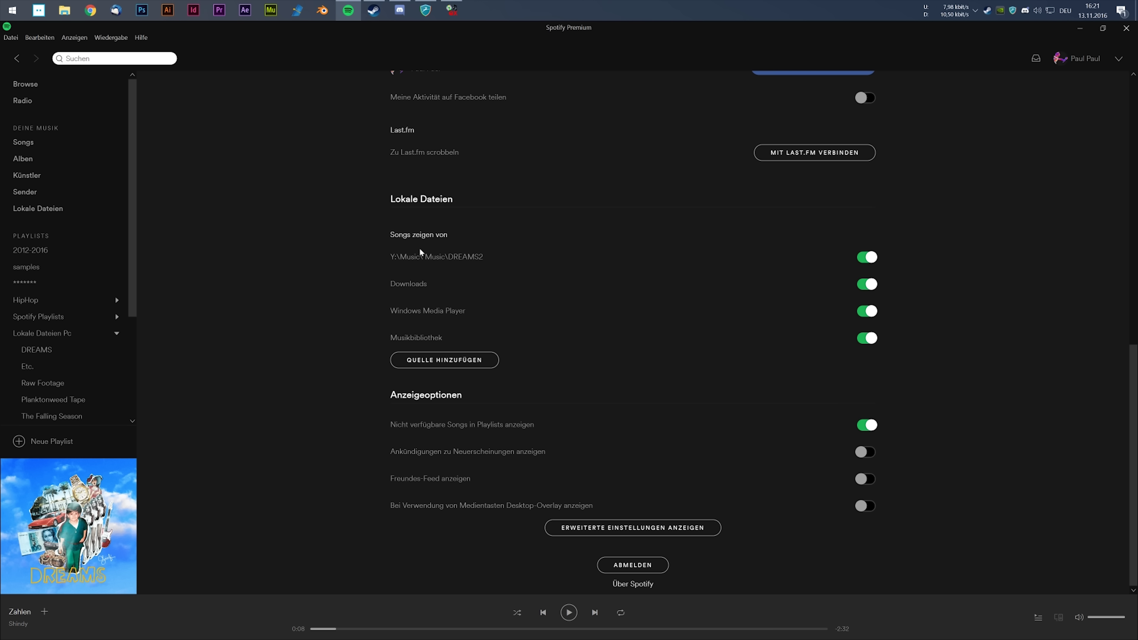
Open the Lokale Dateien song list and filter it for "dreams"
click(40, 208)
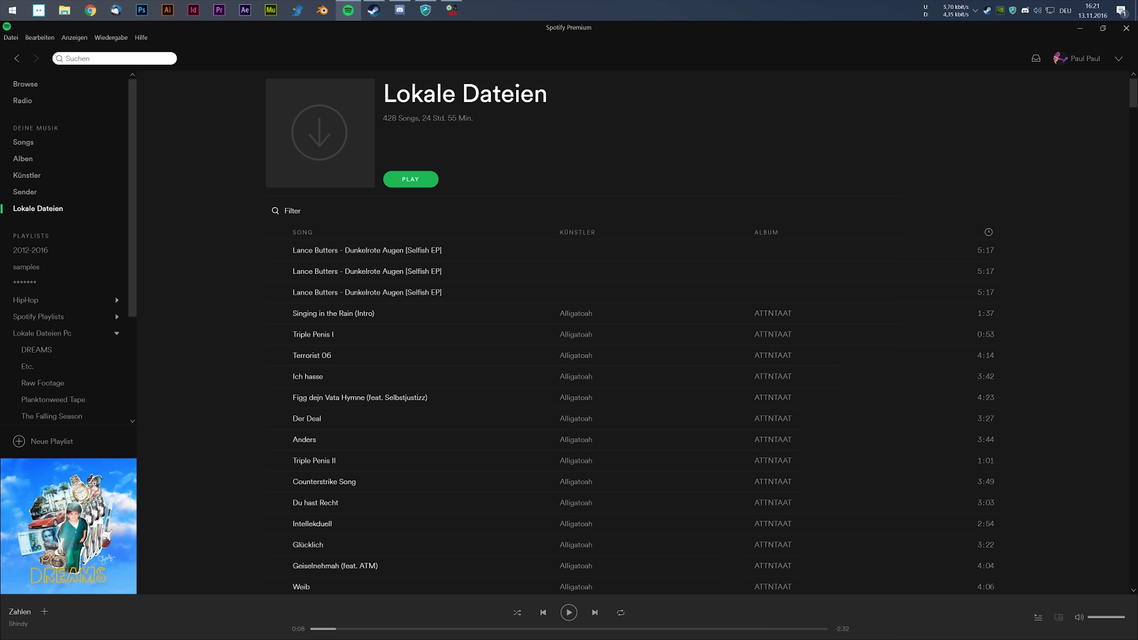
key(ctrl+f)
text(dreams)
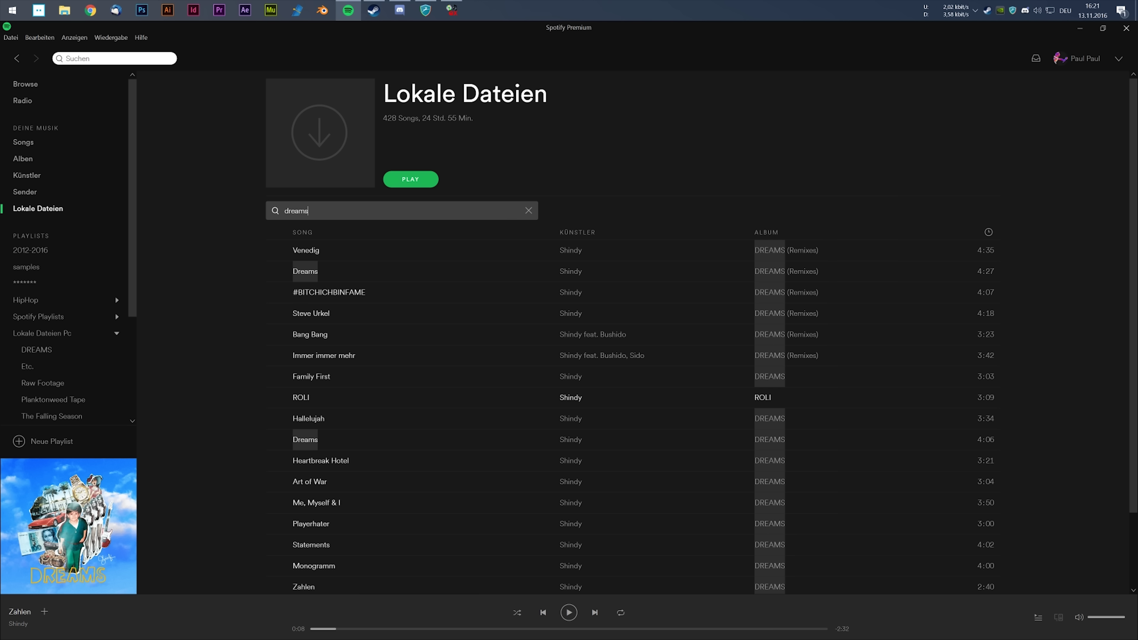
scroll(501, 354, down, 2)
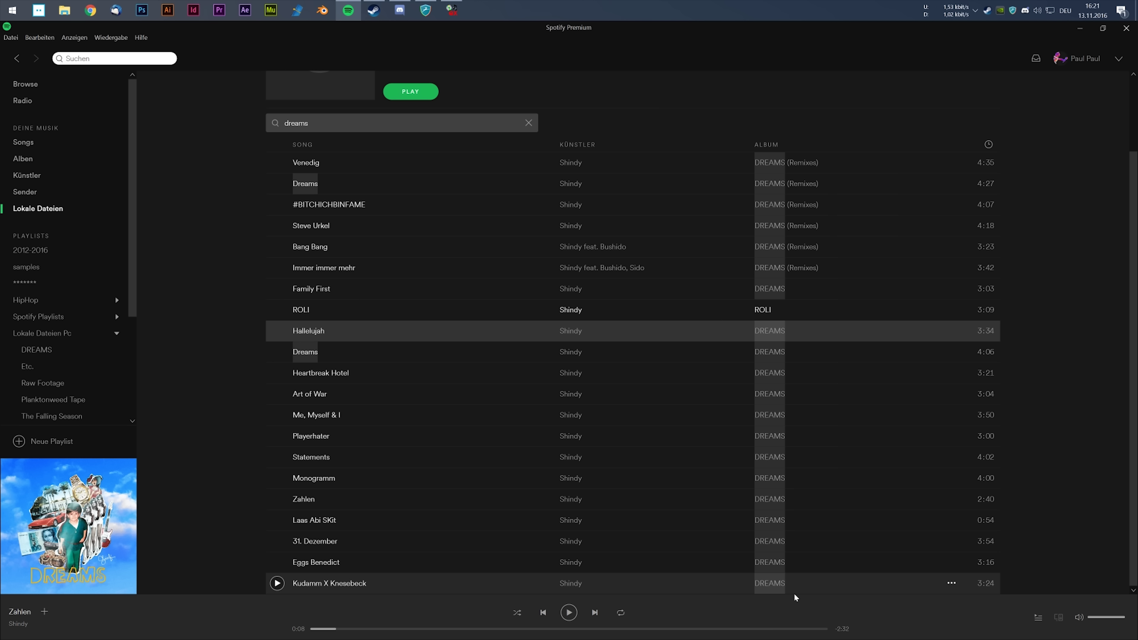
Select the songs from Family First to Kudamm X Knesebeck, and clear that selection to pick out #BITCHICHBINFAME and Hallelujah individually
click(786, 291)
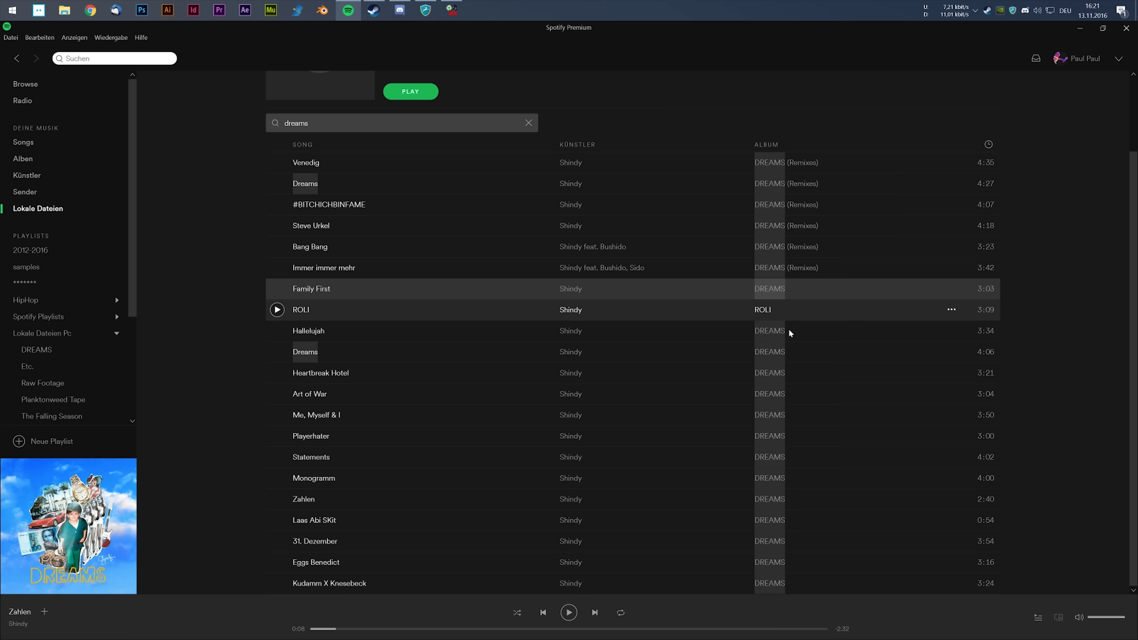
shift+click(785, 576)
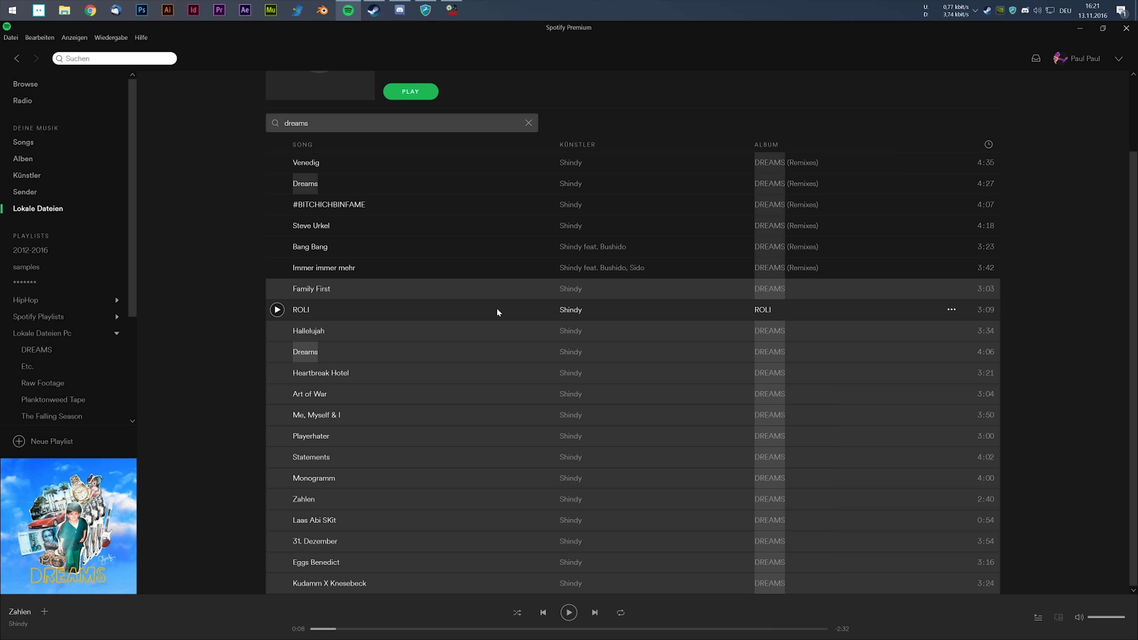
click(447, 281)
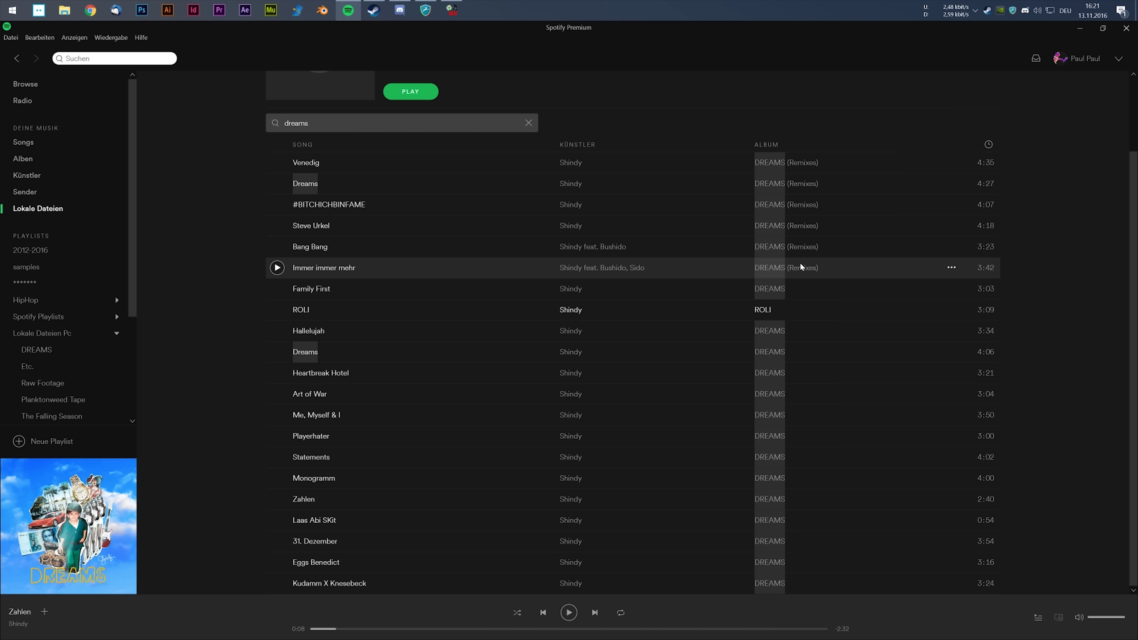
click(800, 210)
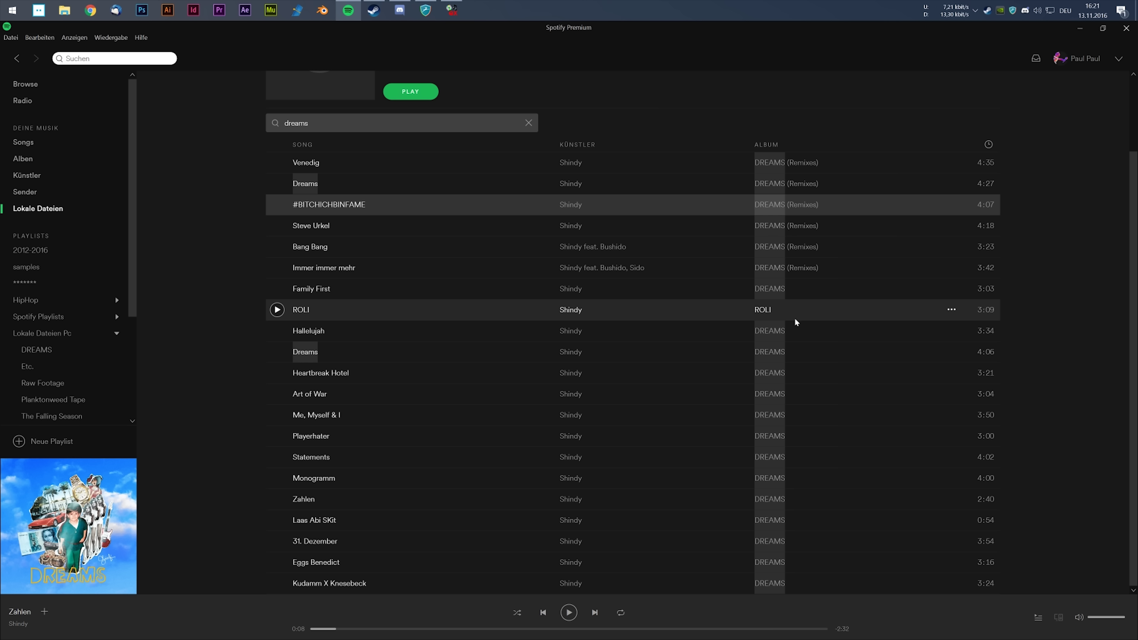
click(797, 331)
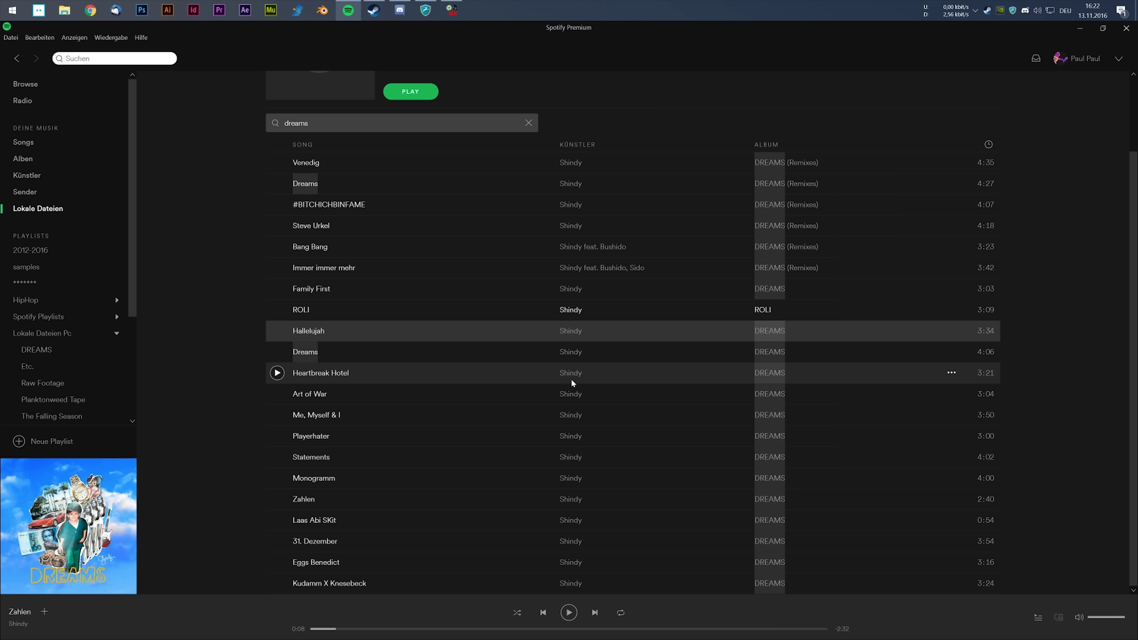
Collapse the Lokale Dateien Pc playlists, draft a new playlist named DREAMS while browsing for its cover picture, and discard the draft
click(116, 333)
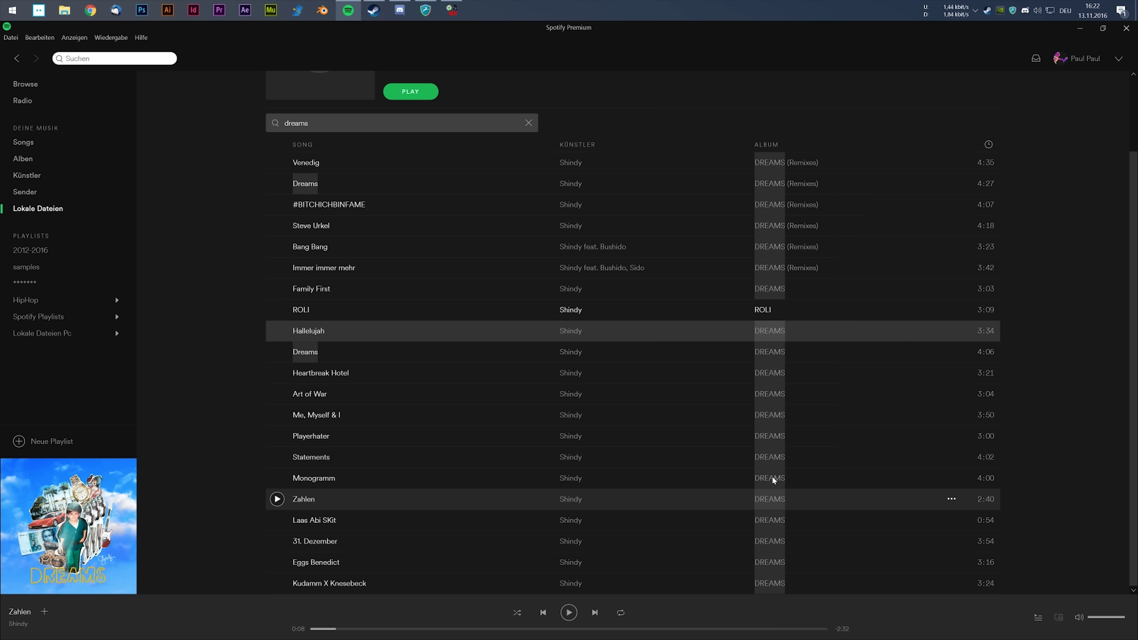
click(63, 441)
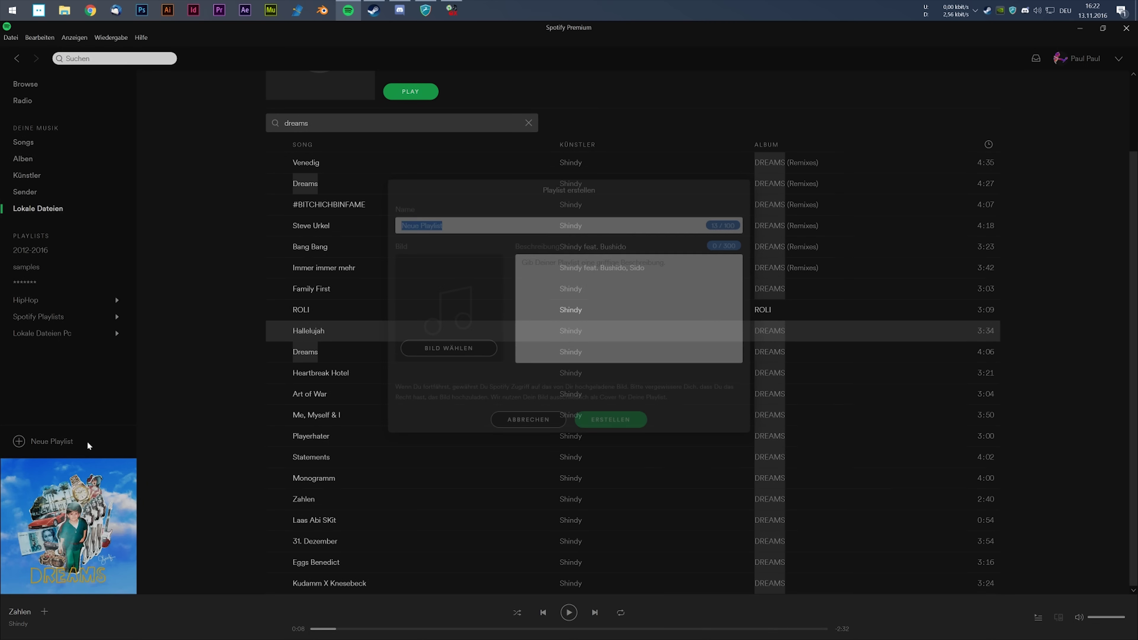
text(DREA)
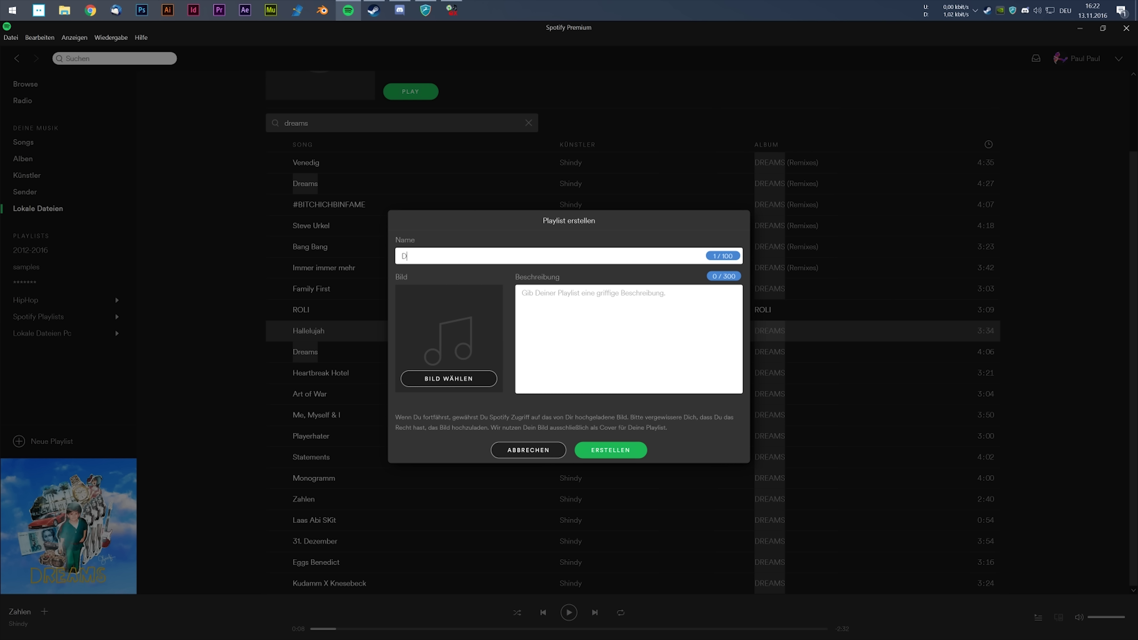
text(MS)
click(465, 379)
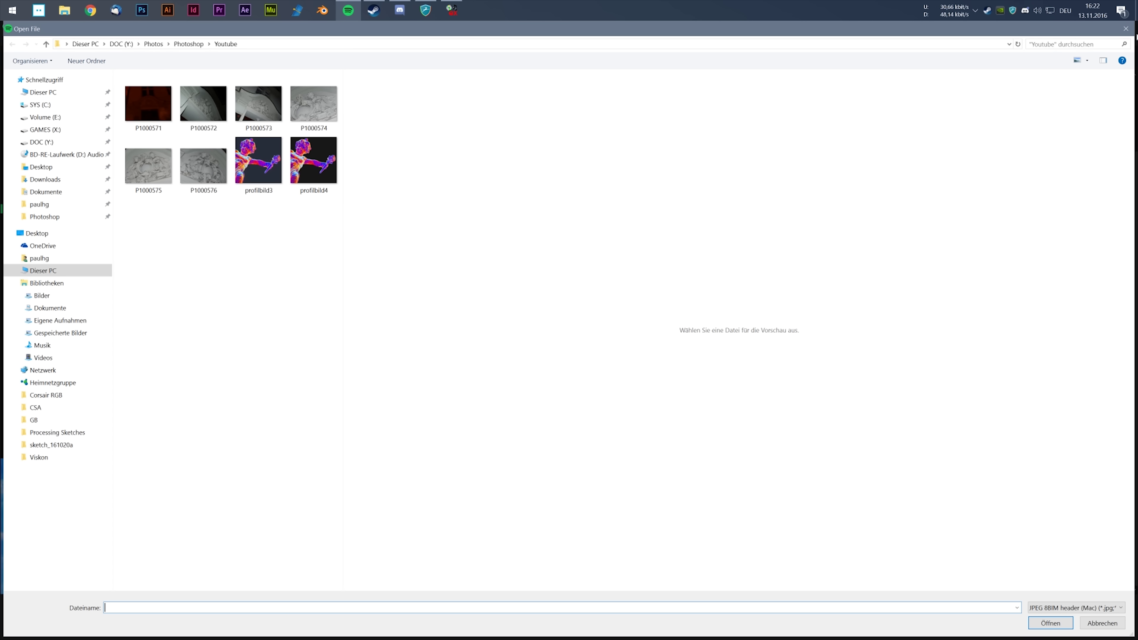
click(1126, 28)
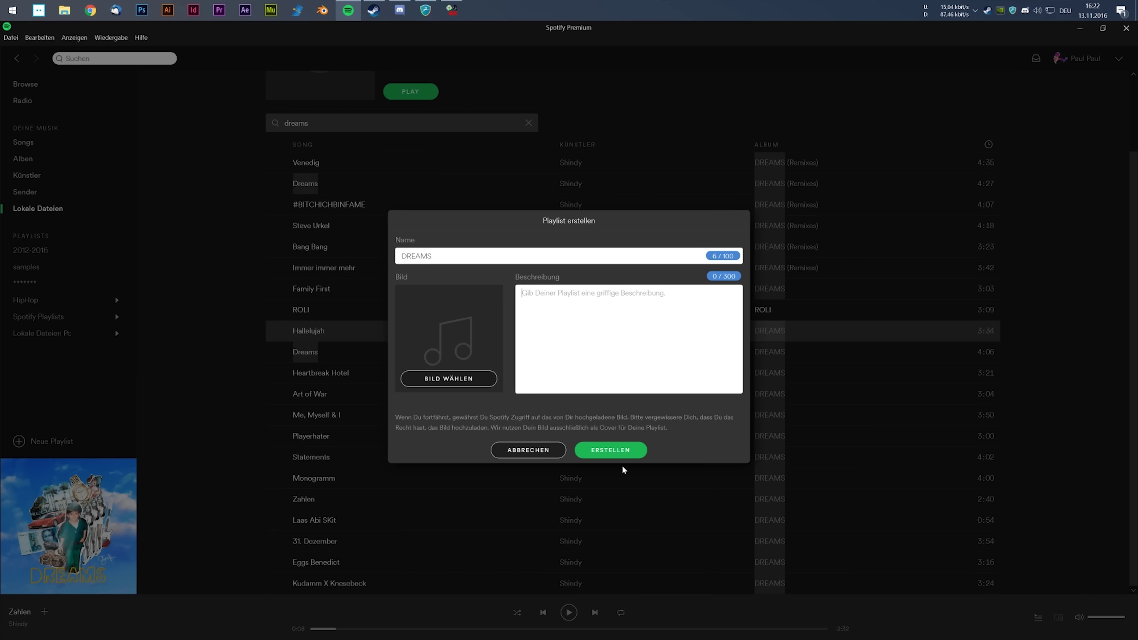
click(533, 451)
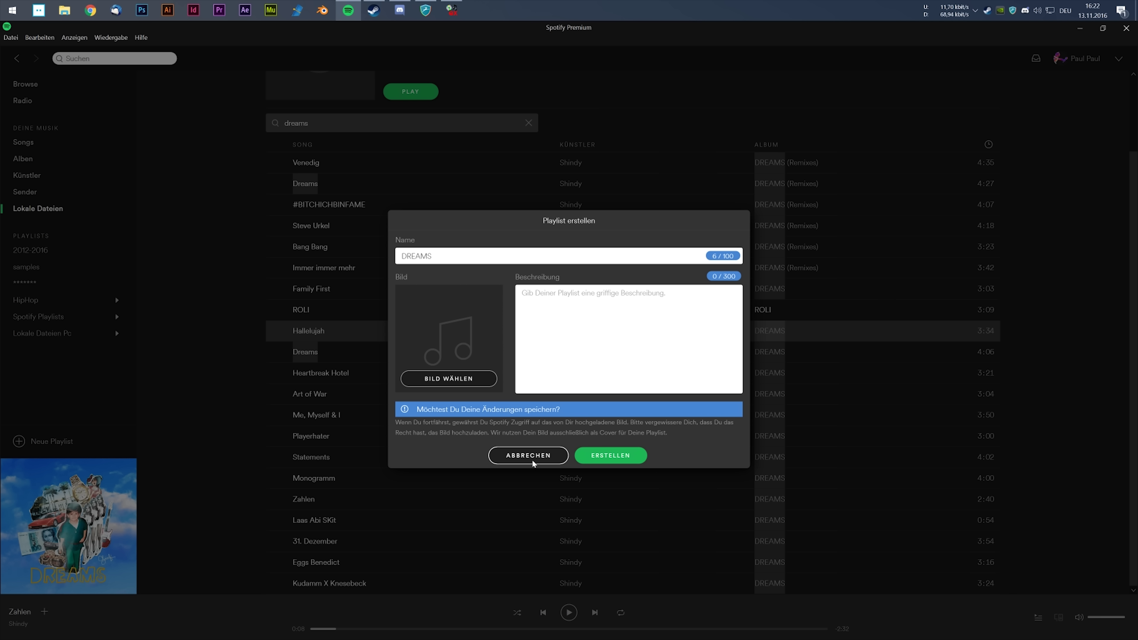
click(530, 457)
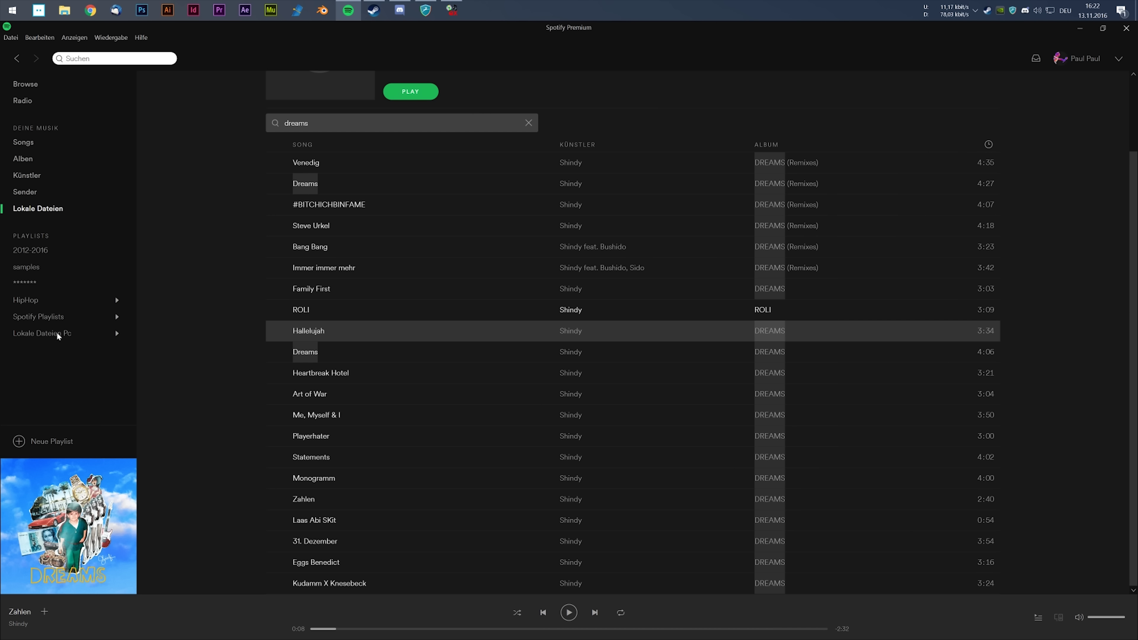
Open the Lokale Dateien Pc playlist folder to view its playlists
click(67, 333)
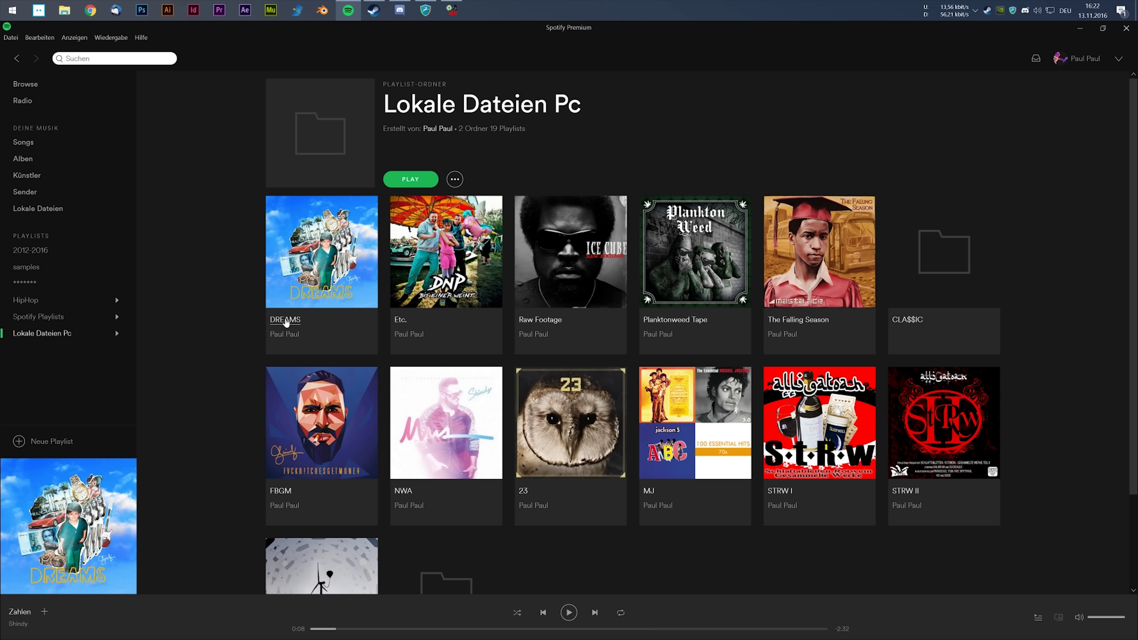
Open the DREAMS playlist and look over its song list from Kudamm X Knesebeck onward
click(286, 321)
drag(363, 244, 363, 278)
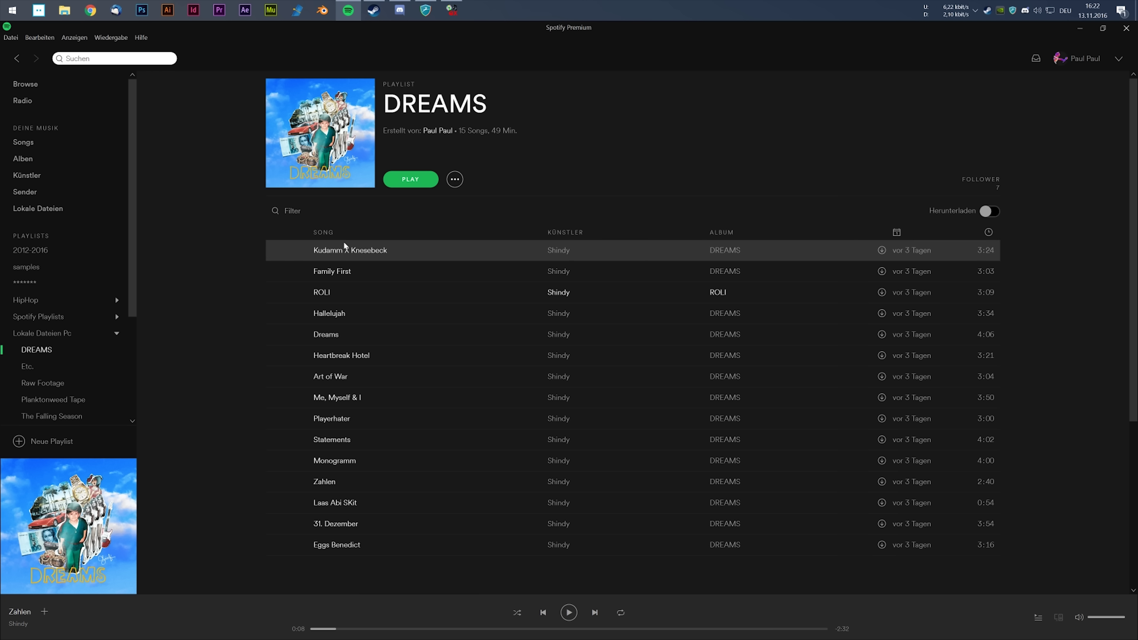
mouse_move(341, 259)
mouse_down()
mouse_move(373, 271)
mouse_move(354, 252)
mouse_up()
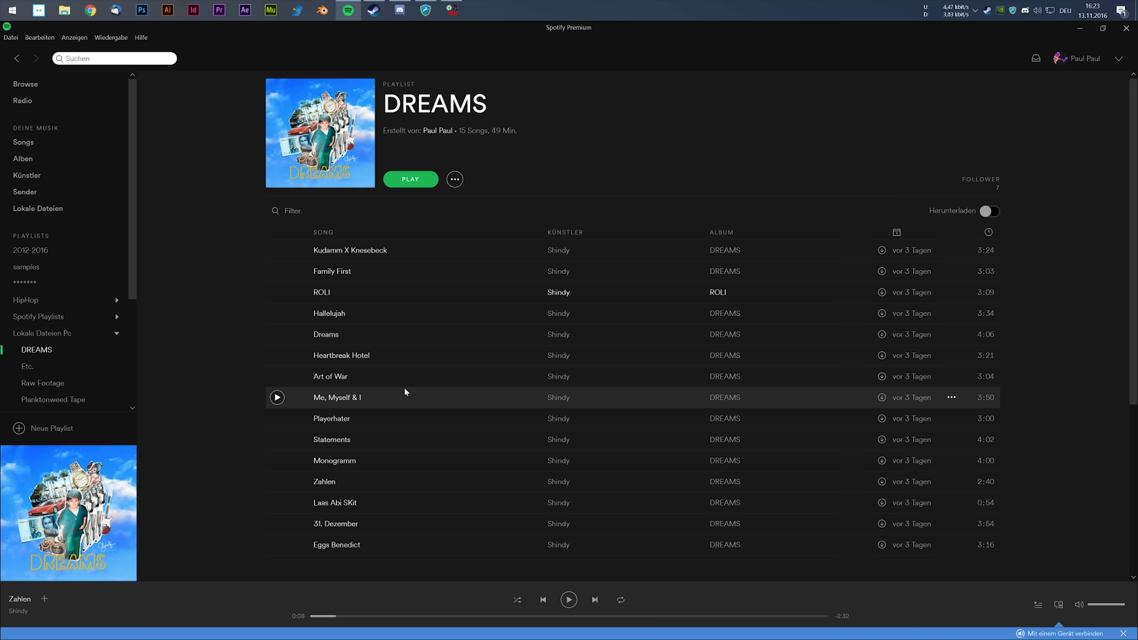
Search Windows for "firewall", open the list of apps allowed through the Windows Firewall, and shrink its window to float over the playlist
click(2, 3)
text(firewall)
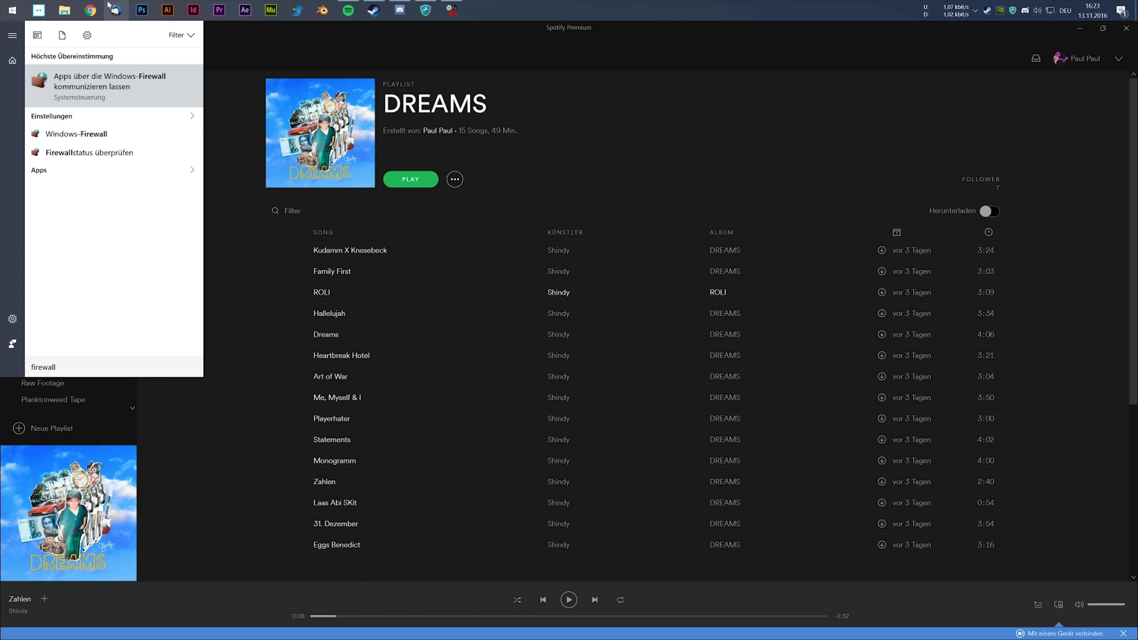
click(100, 80)
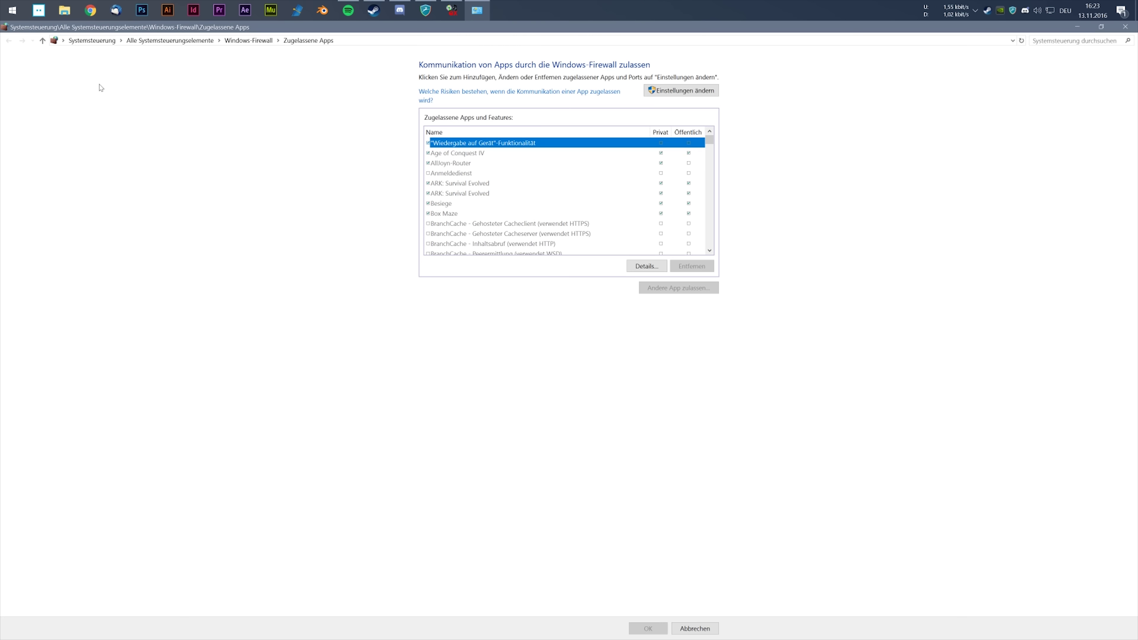
drag(515, 33, 511, 45)
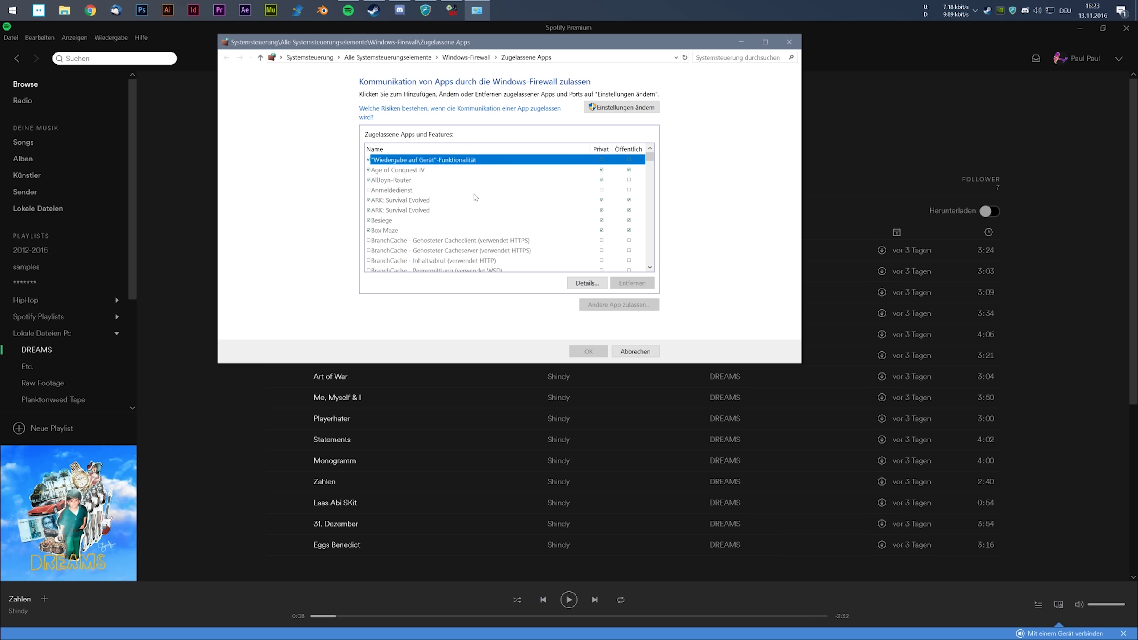
drag(802, 362, 1007, 521)
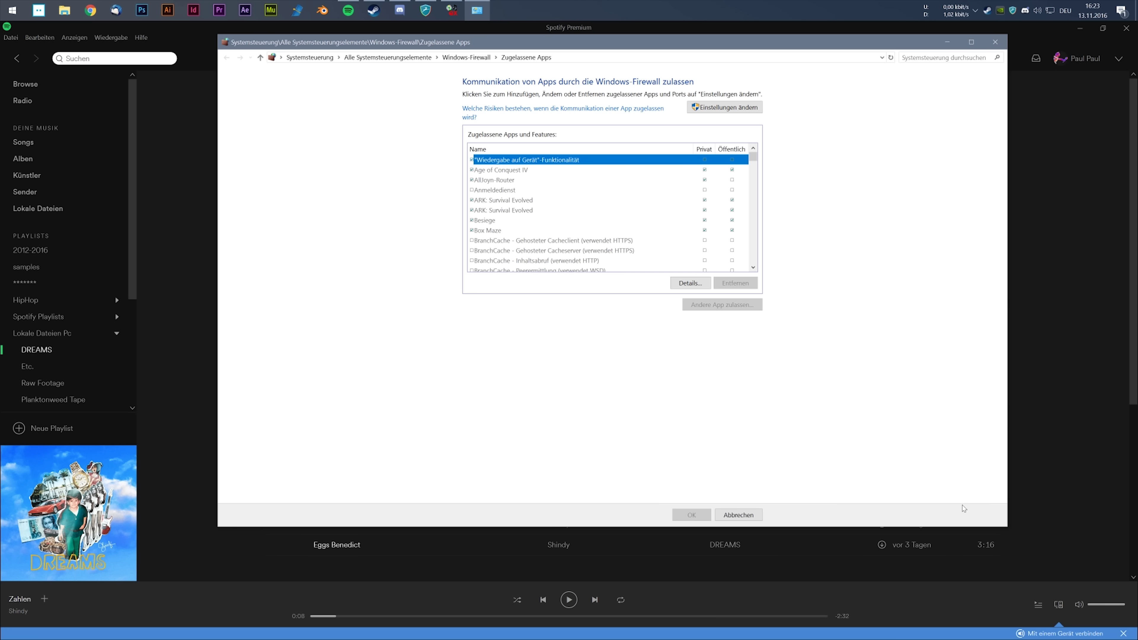
Unlock the firewall's allowed-apps settings for editing and jump to the first spotify.exe entry in the list
click(719, 108)
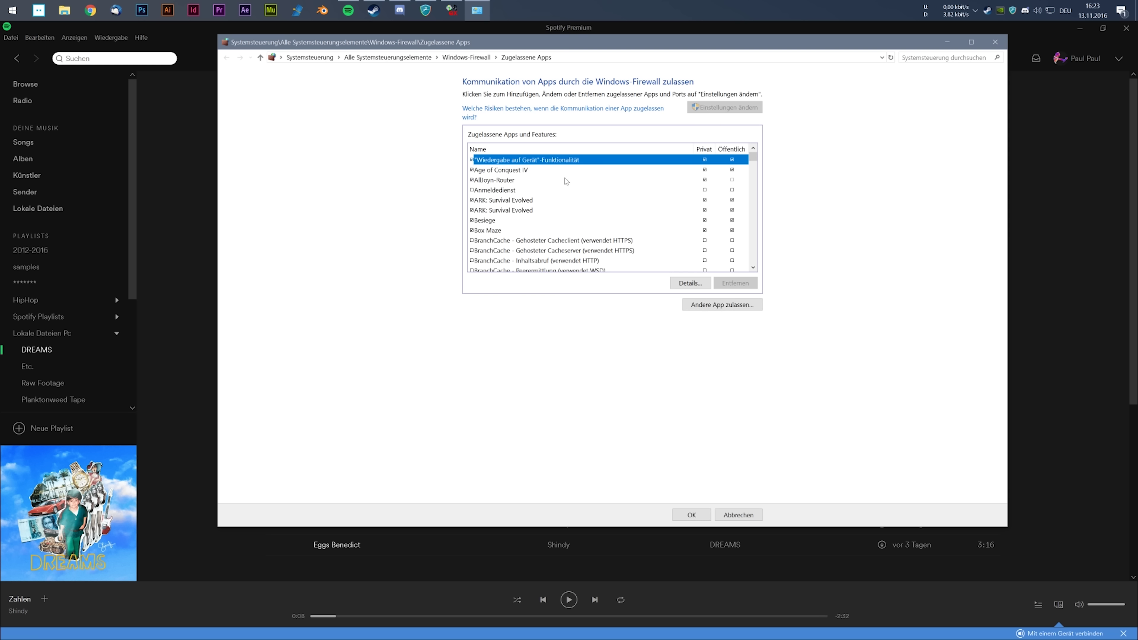
click(558, 170)
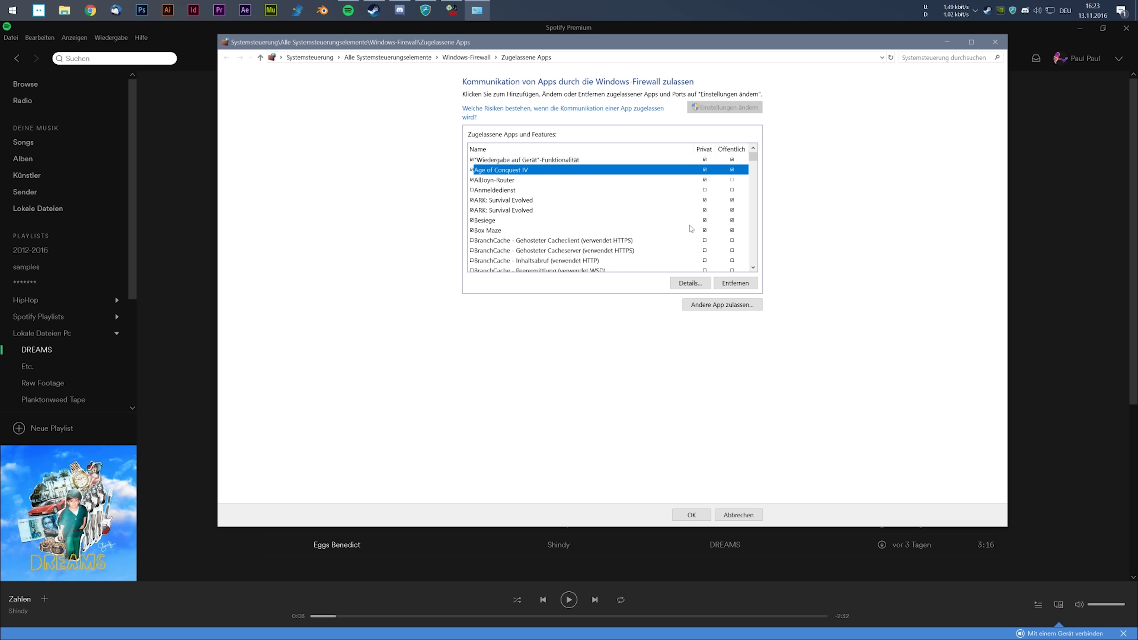
click(545, 212)
click(499, 183)
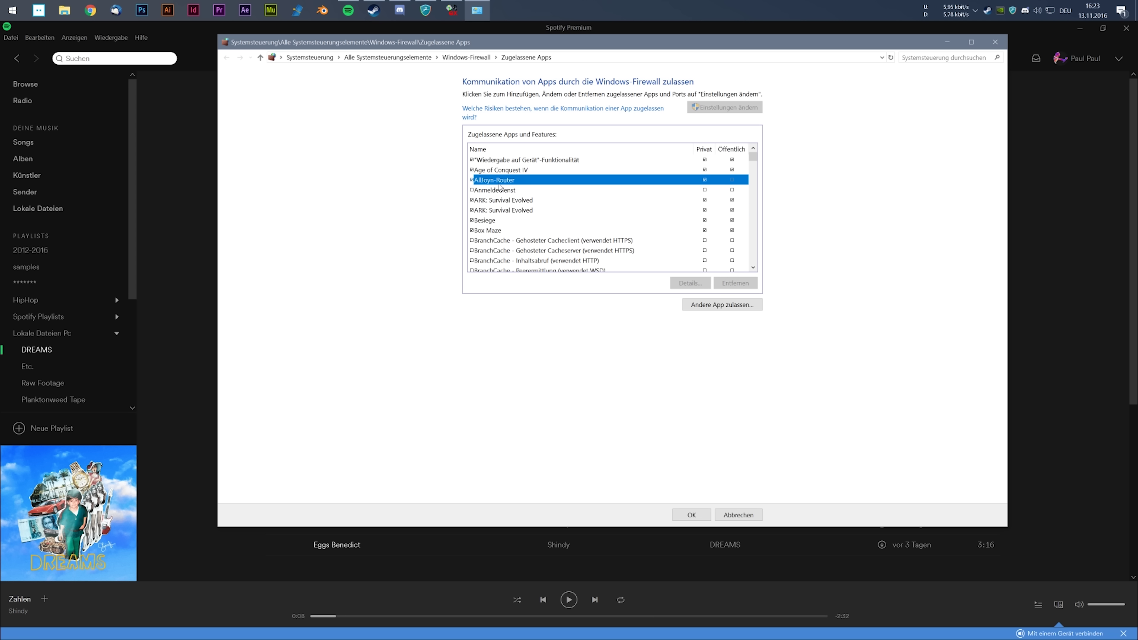
text(spotify)
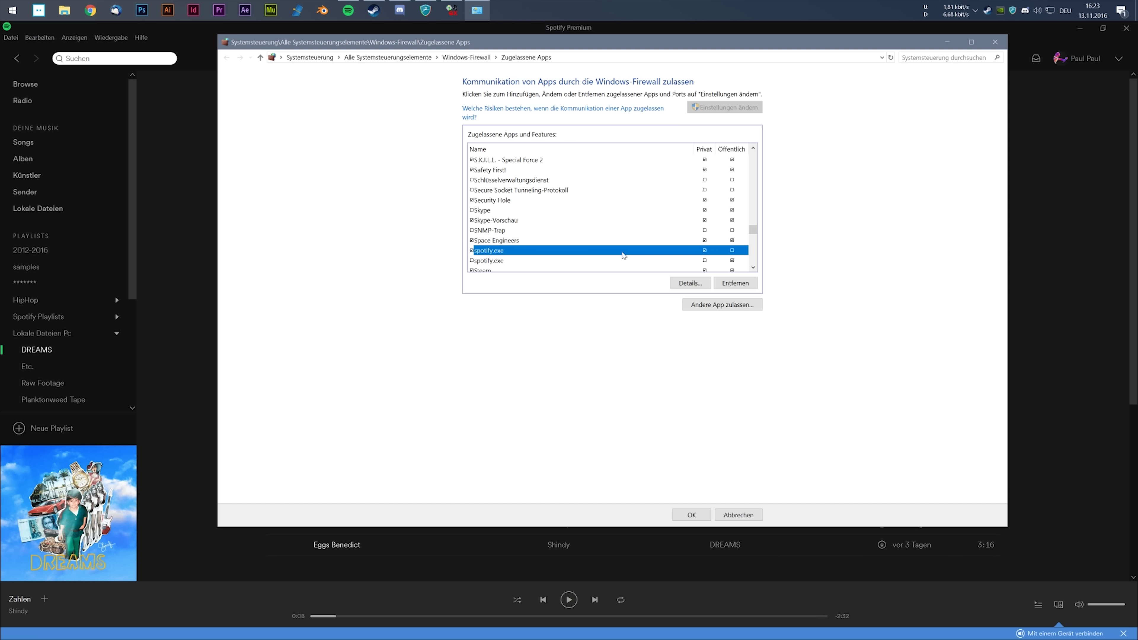
Toggle private network access for the first spotify.exe entry off and on again, and confirm the firewall settings
click(705, 251)
click(705, 251)
click(690, 514)
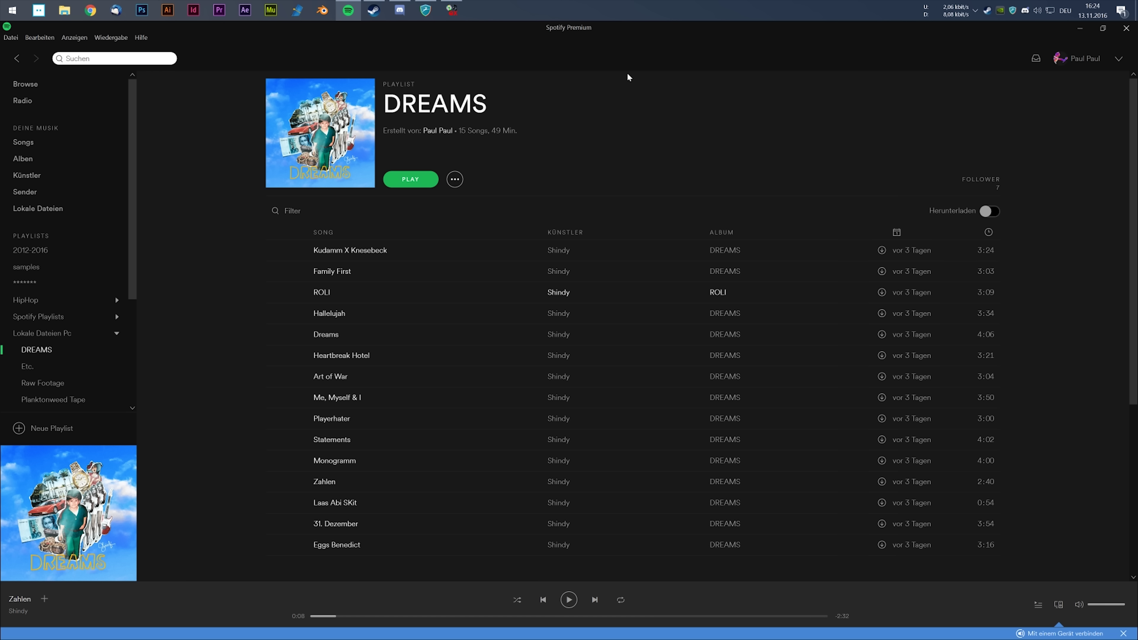
Bring up the DREAMS track list in CDex, switch back to Spotify, and open and save the DREAMS playlist details without edits
click(452, 10)
drag(415, 127, 511, 153)
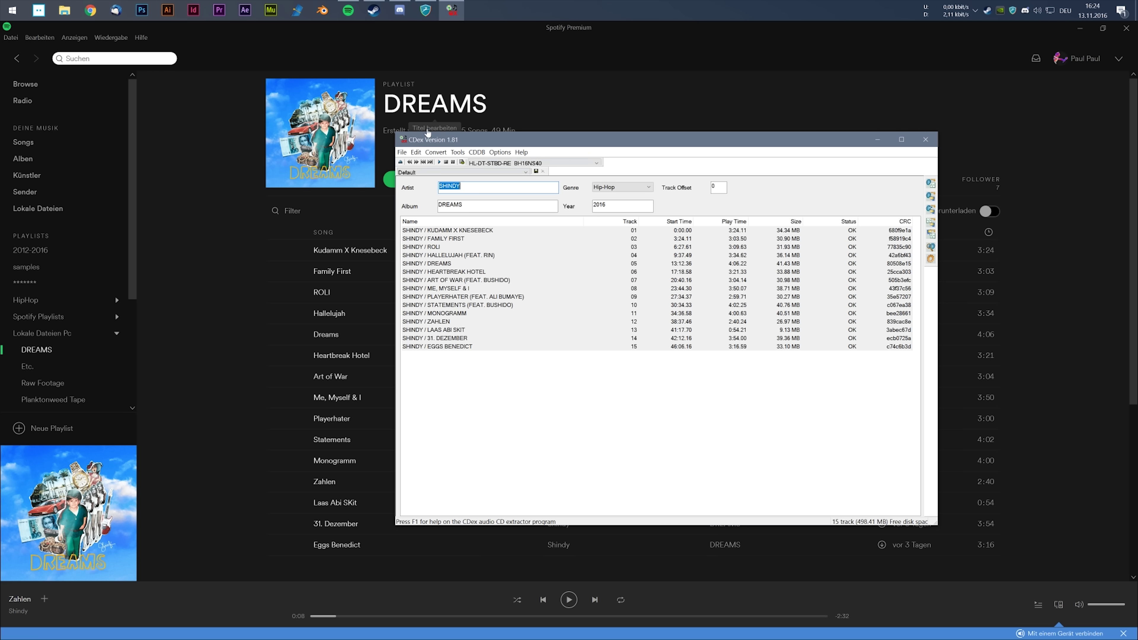
click(421, 96)
click(320, 136)
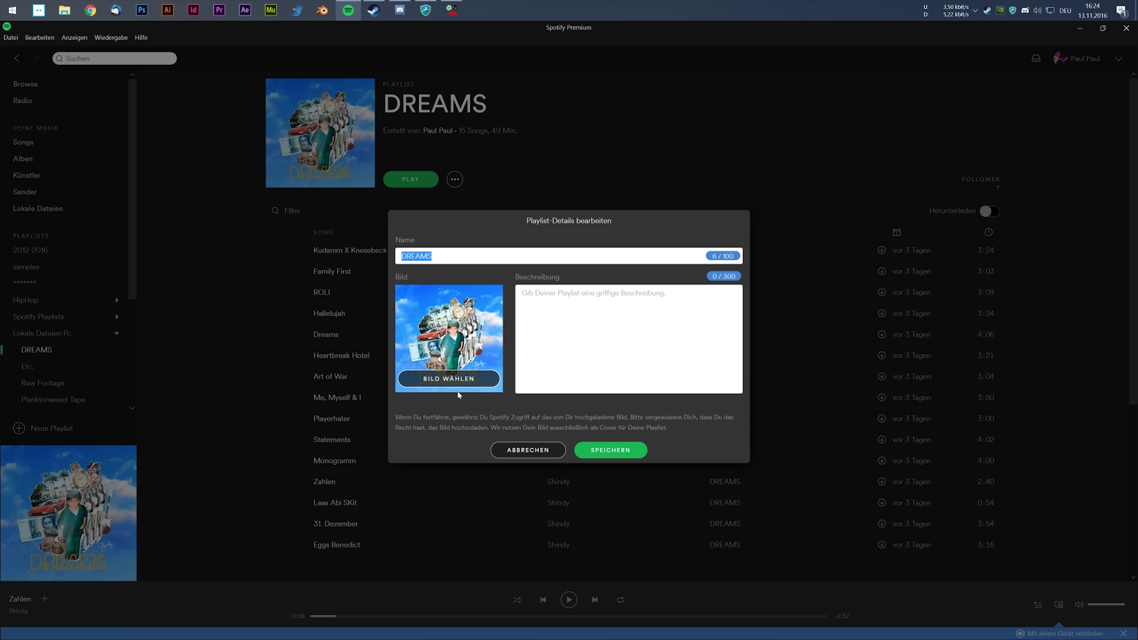
click(586, 450)
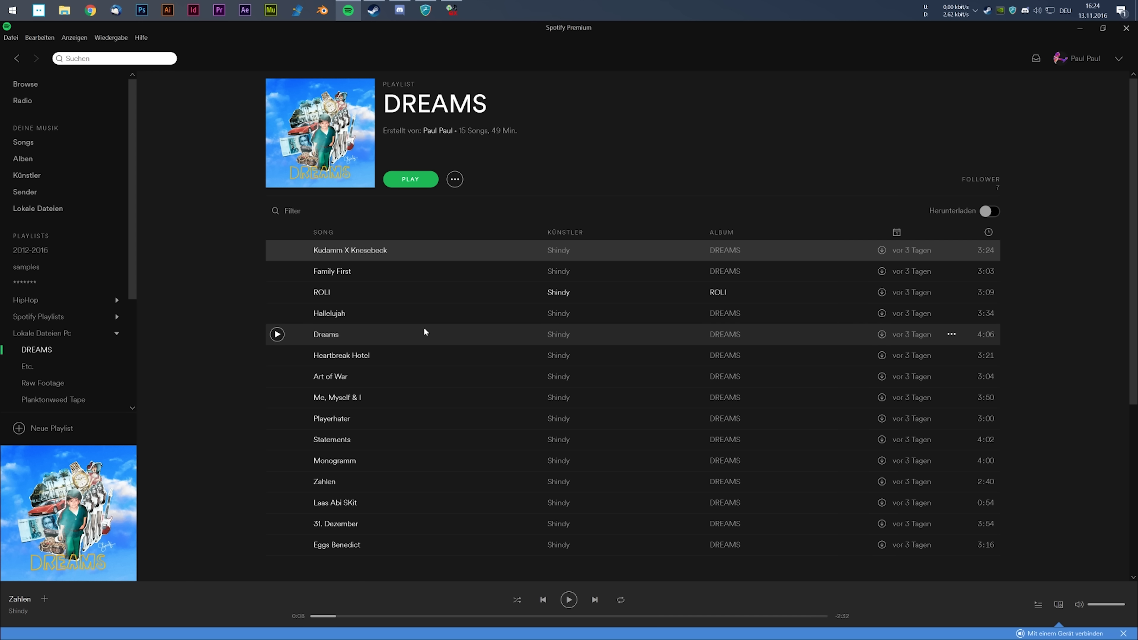
Browse the Lokale Dateien Pc folder, its Etc. playlist, the HipHop folder and the 2012-2016 playlist
click(117, 333)
click(56, 316)
click(52, 332)
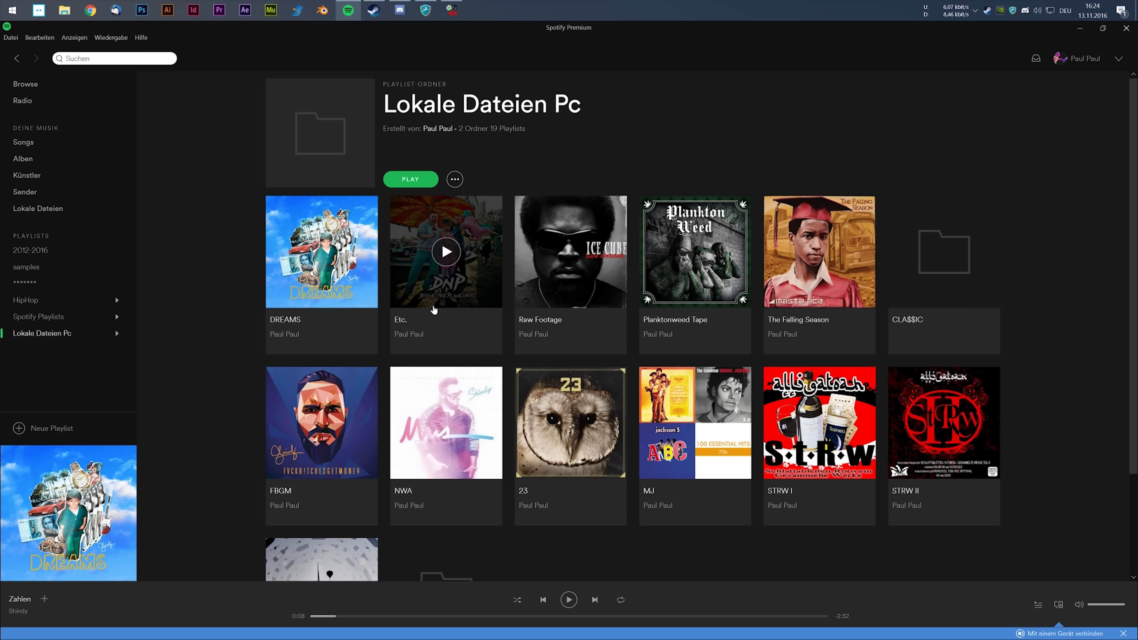
click(401, 323)
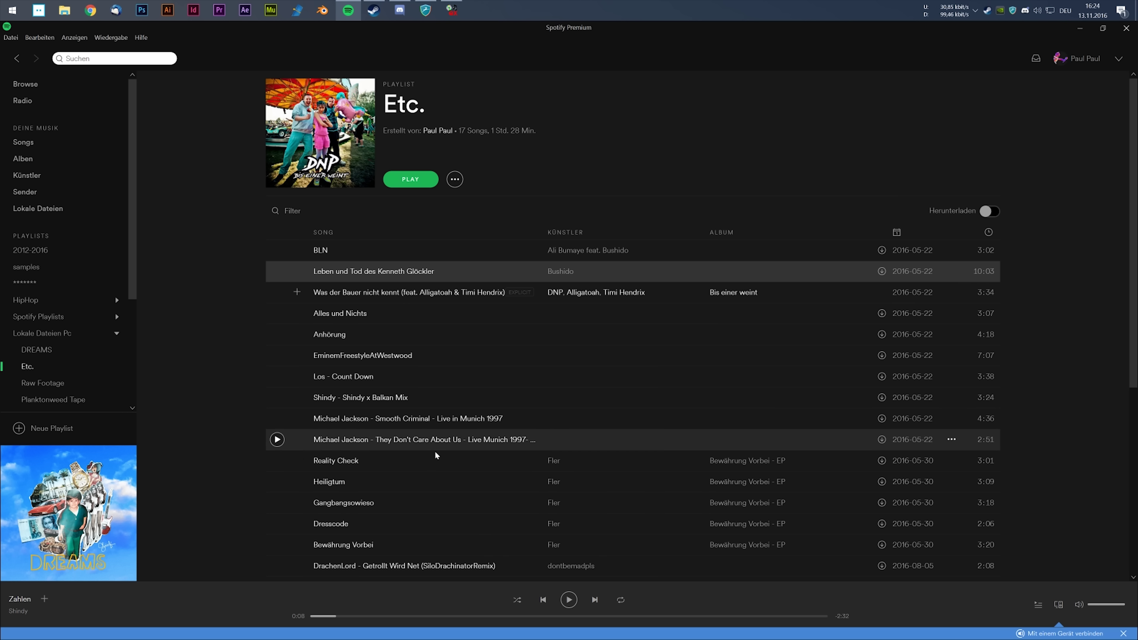
click(444, 529)
click(31, 299)
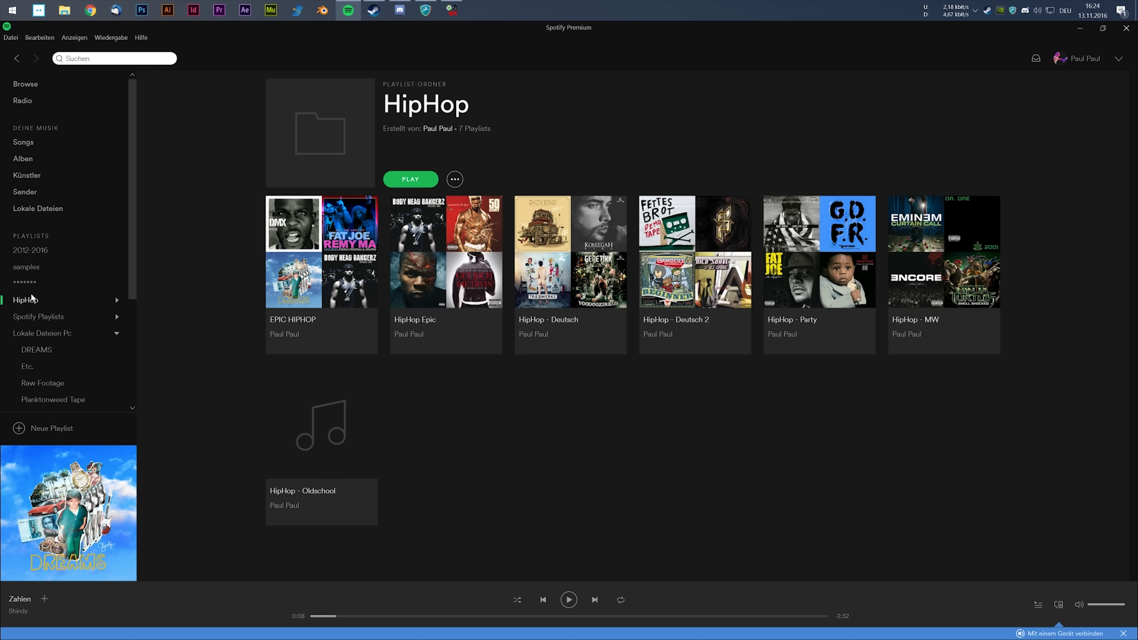
click(38, 252)
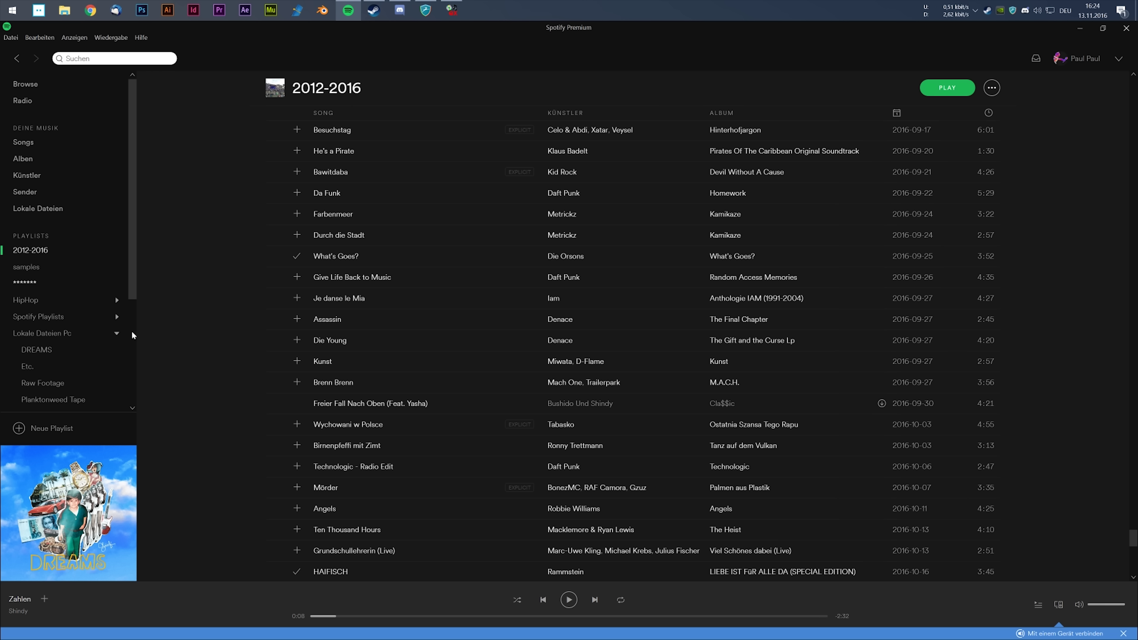
Return to the DREAMS playlist, view the list of devices available for playback, and close it
click(50, 333)
click(47, 349)
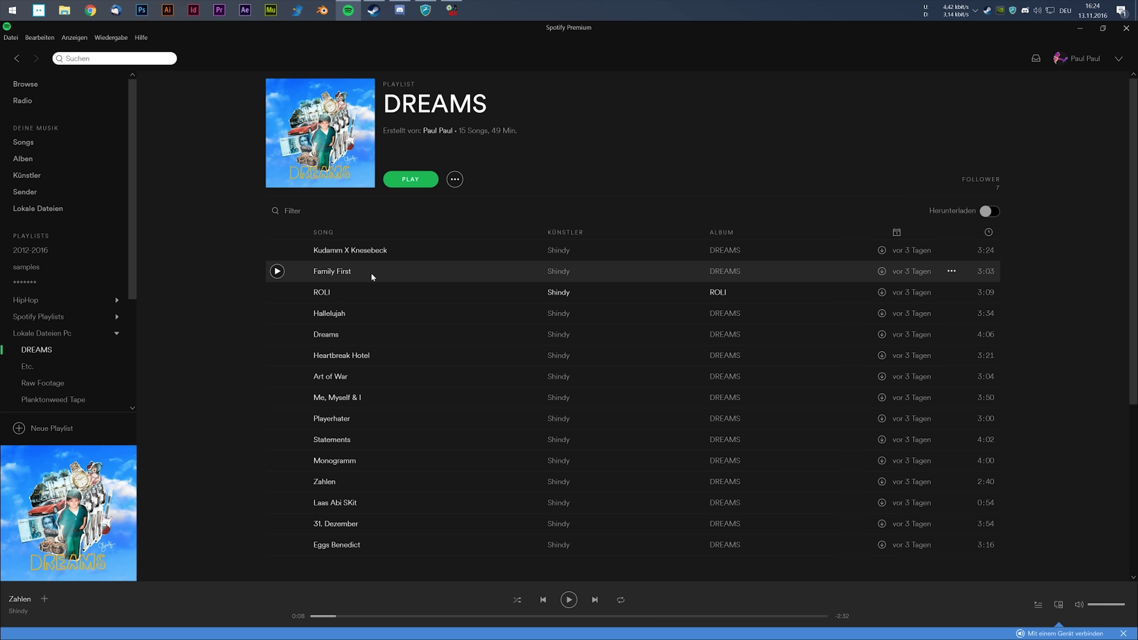
click(613, 289)
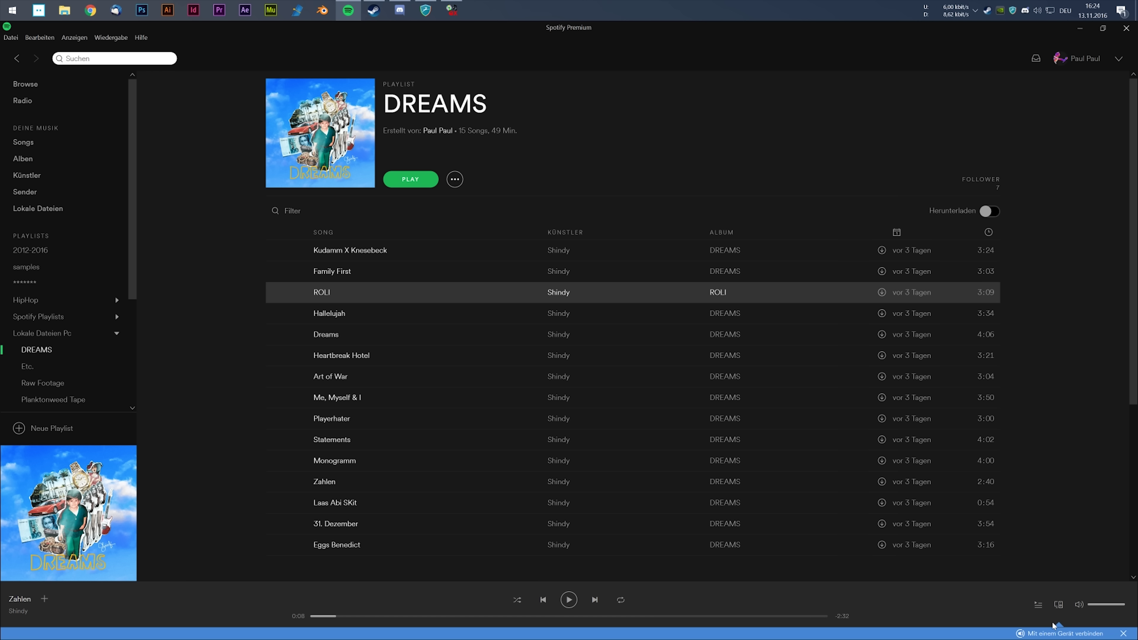
click(1059, 605)
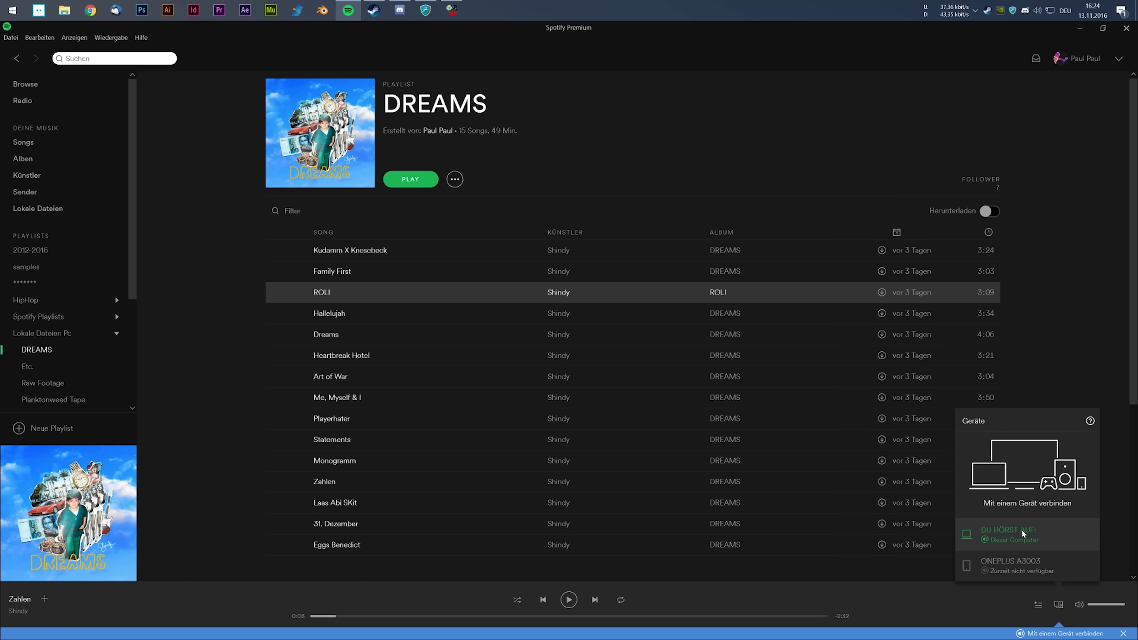
click(1070, 258)
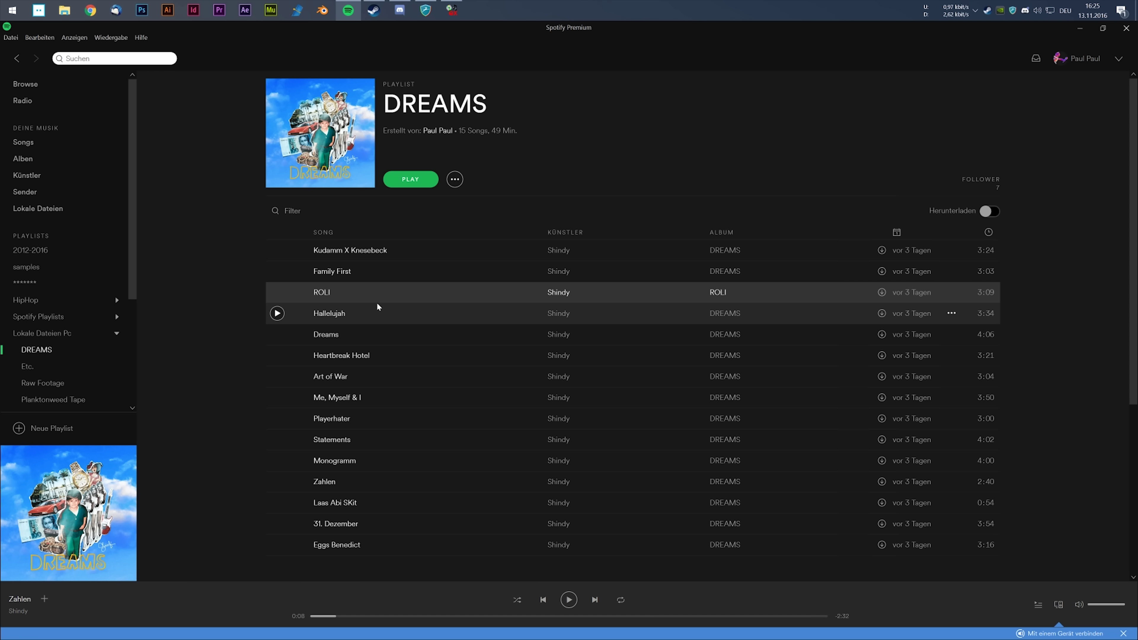
Pick out individual songs near the start of the DREAMS playlist, ending with ROLI selected
click(356, 275)
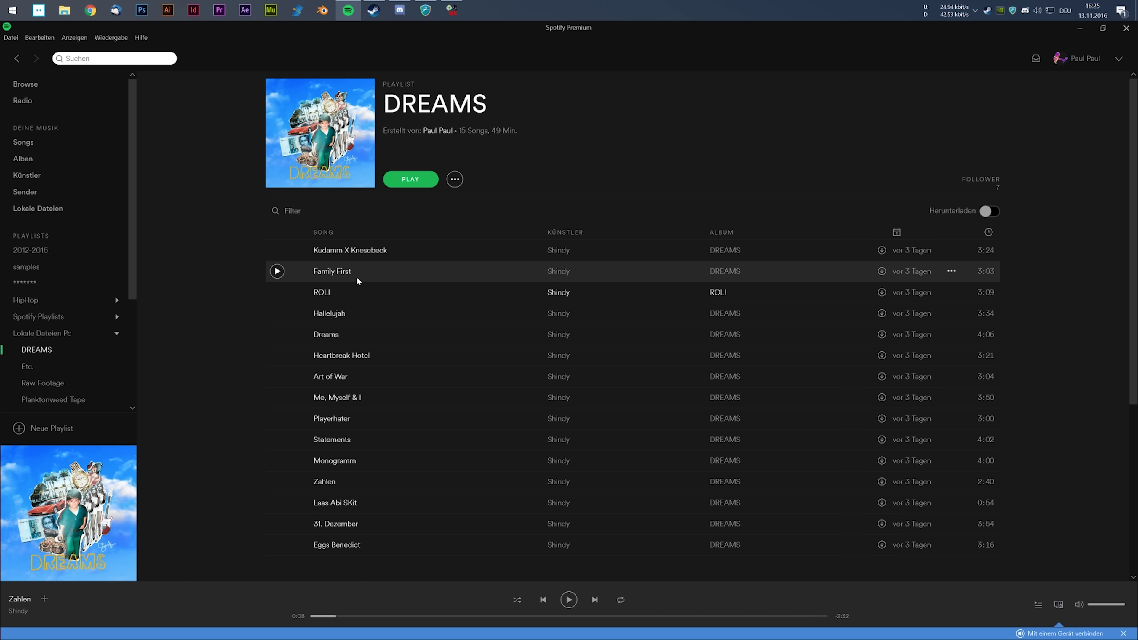
click(360, 257)
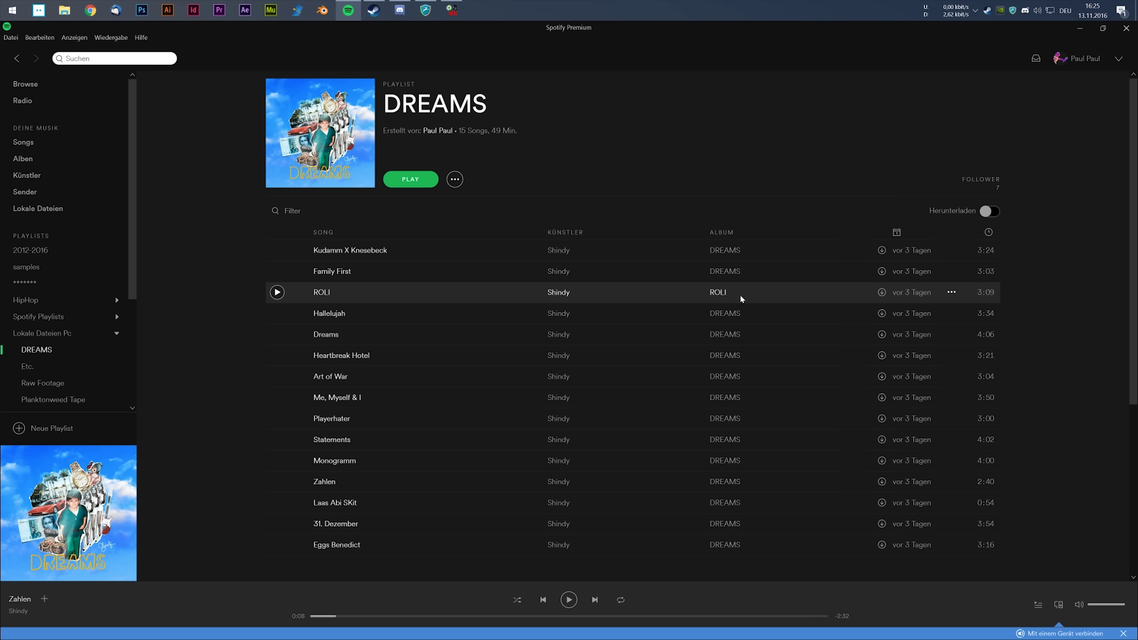
click(782, 289)
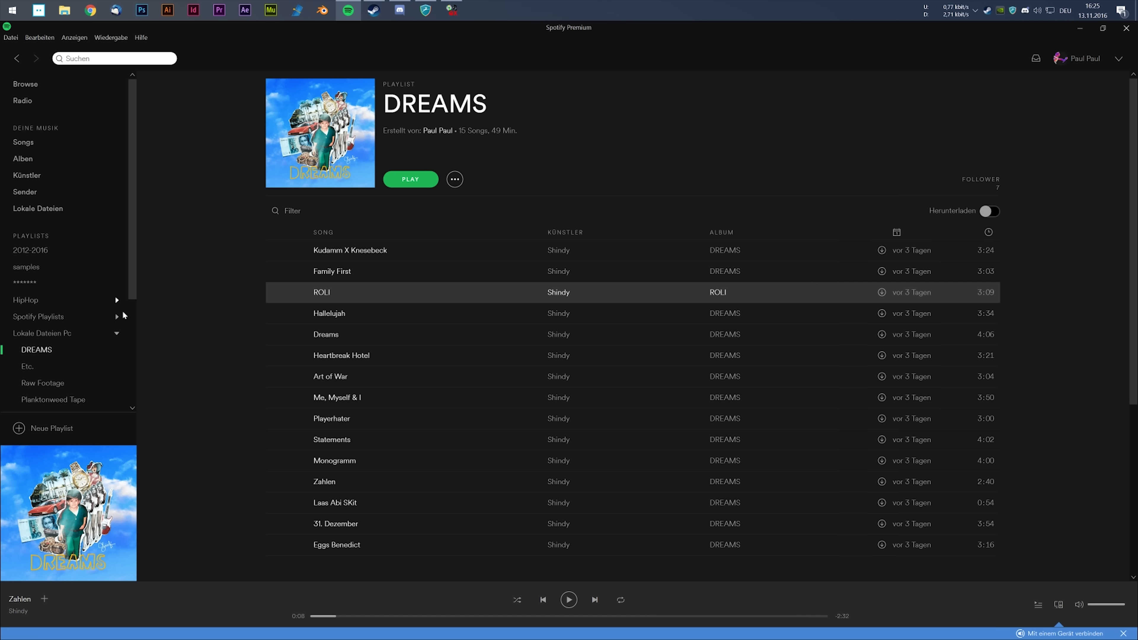
Reopen the Lokale Dateien Pc folder, open its Etc. playlist, and start the song BLN and pause it
click(116, 333)
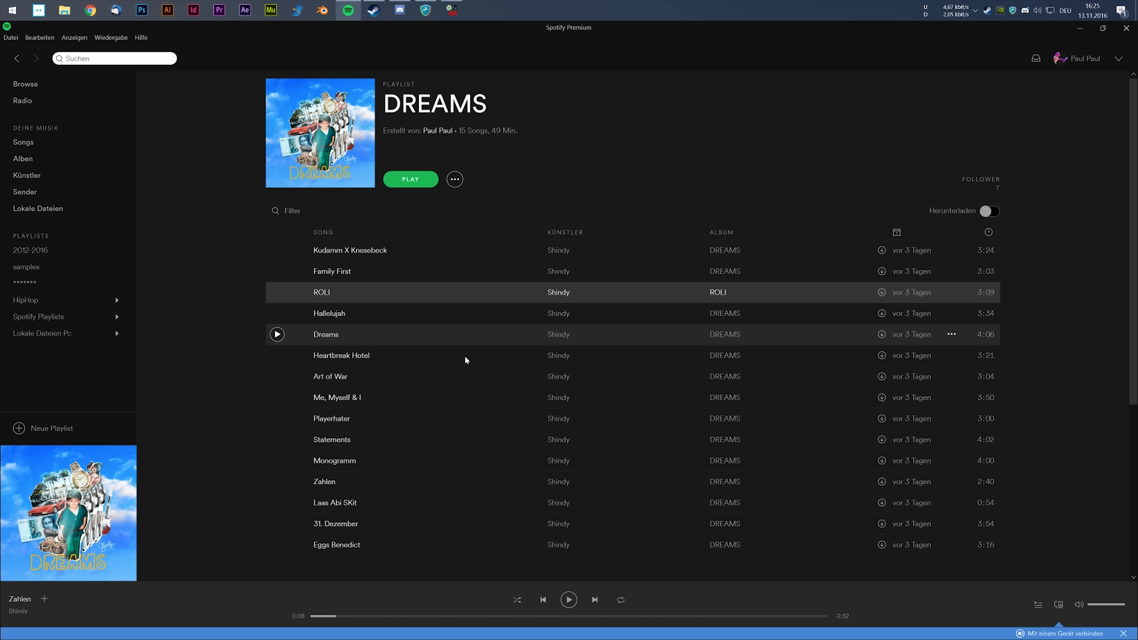
click(53, 318)
click(41, 333)
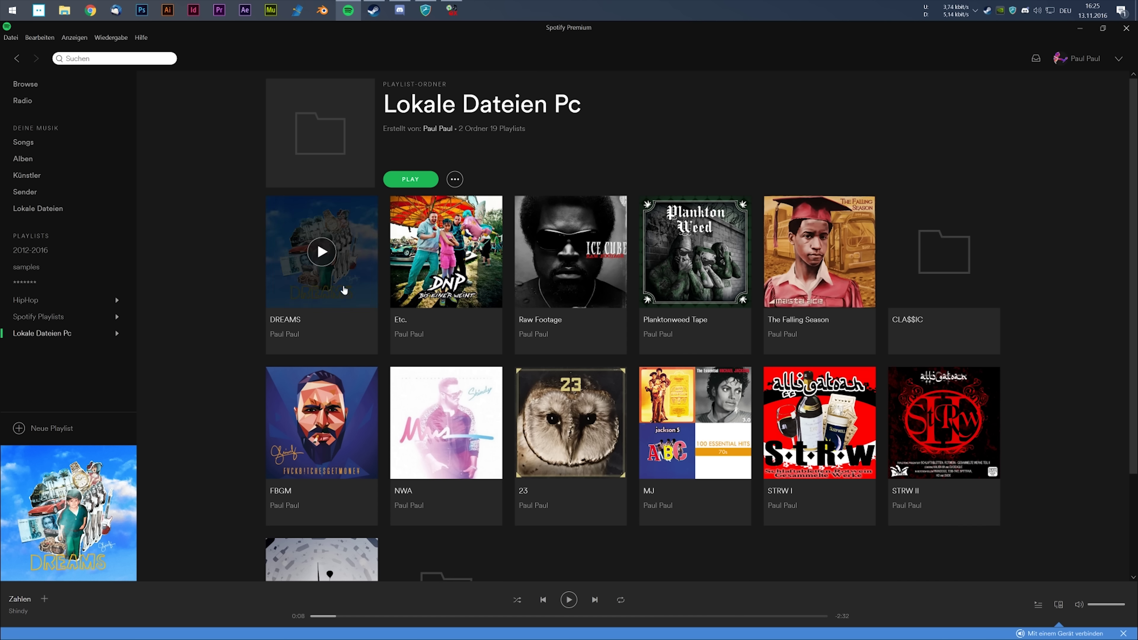
click(403, 321)
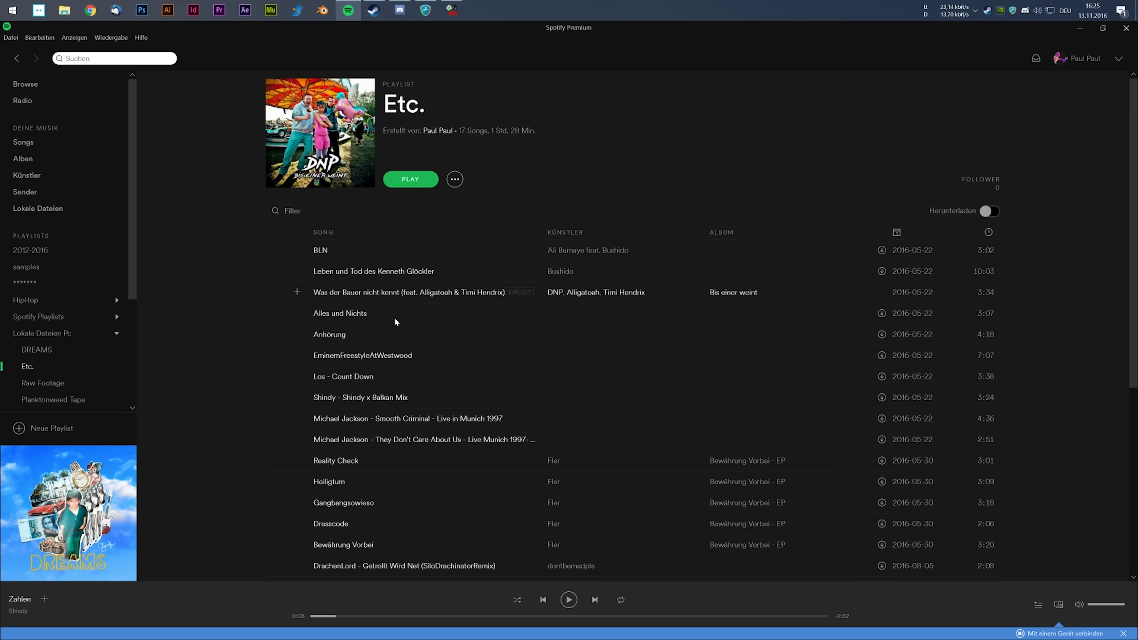
double_click(339, 244)
key(space)
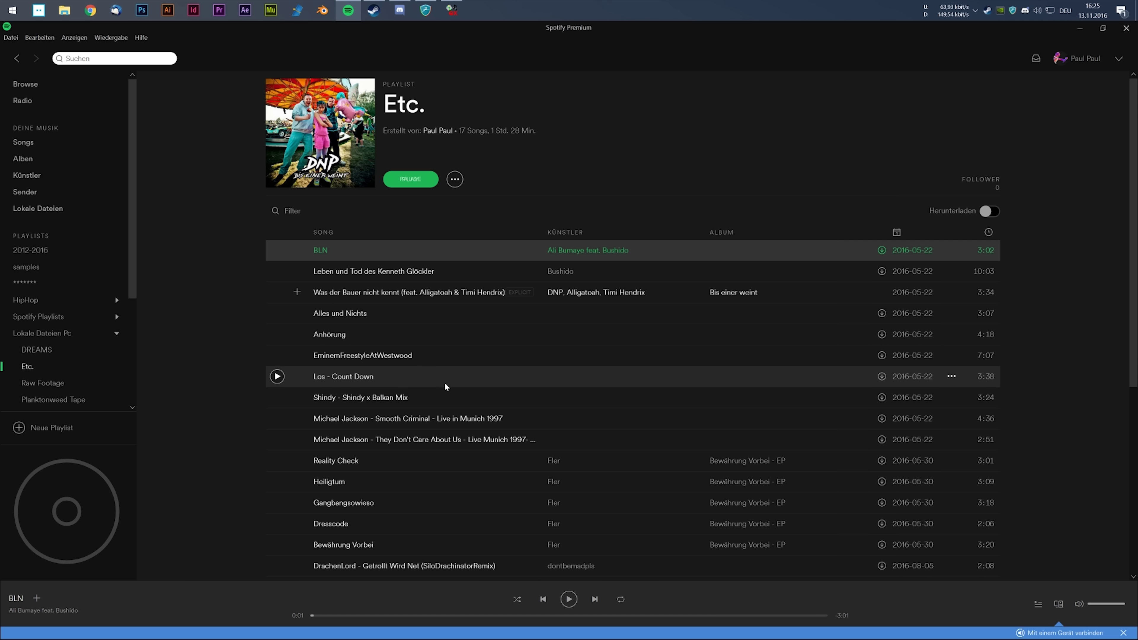